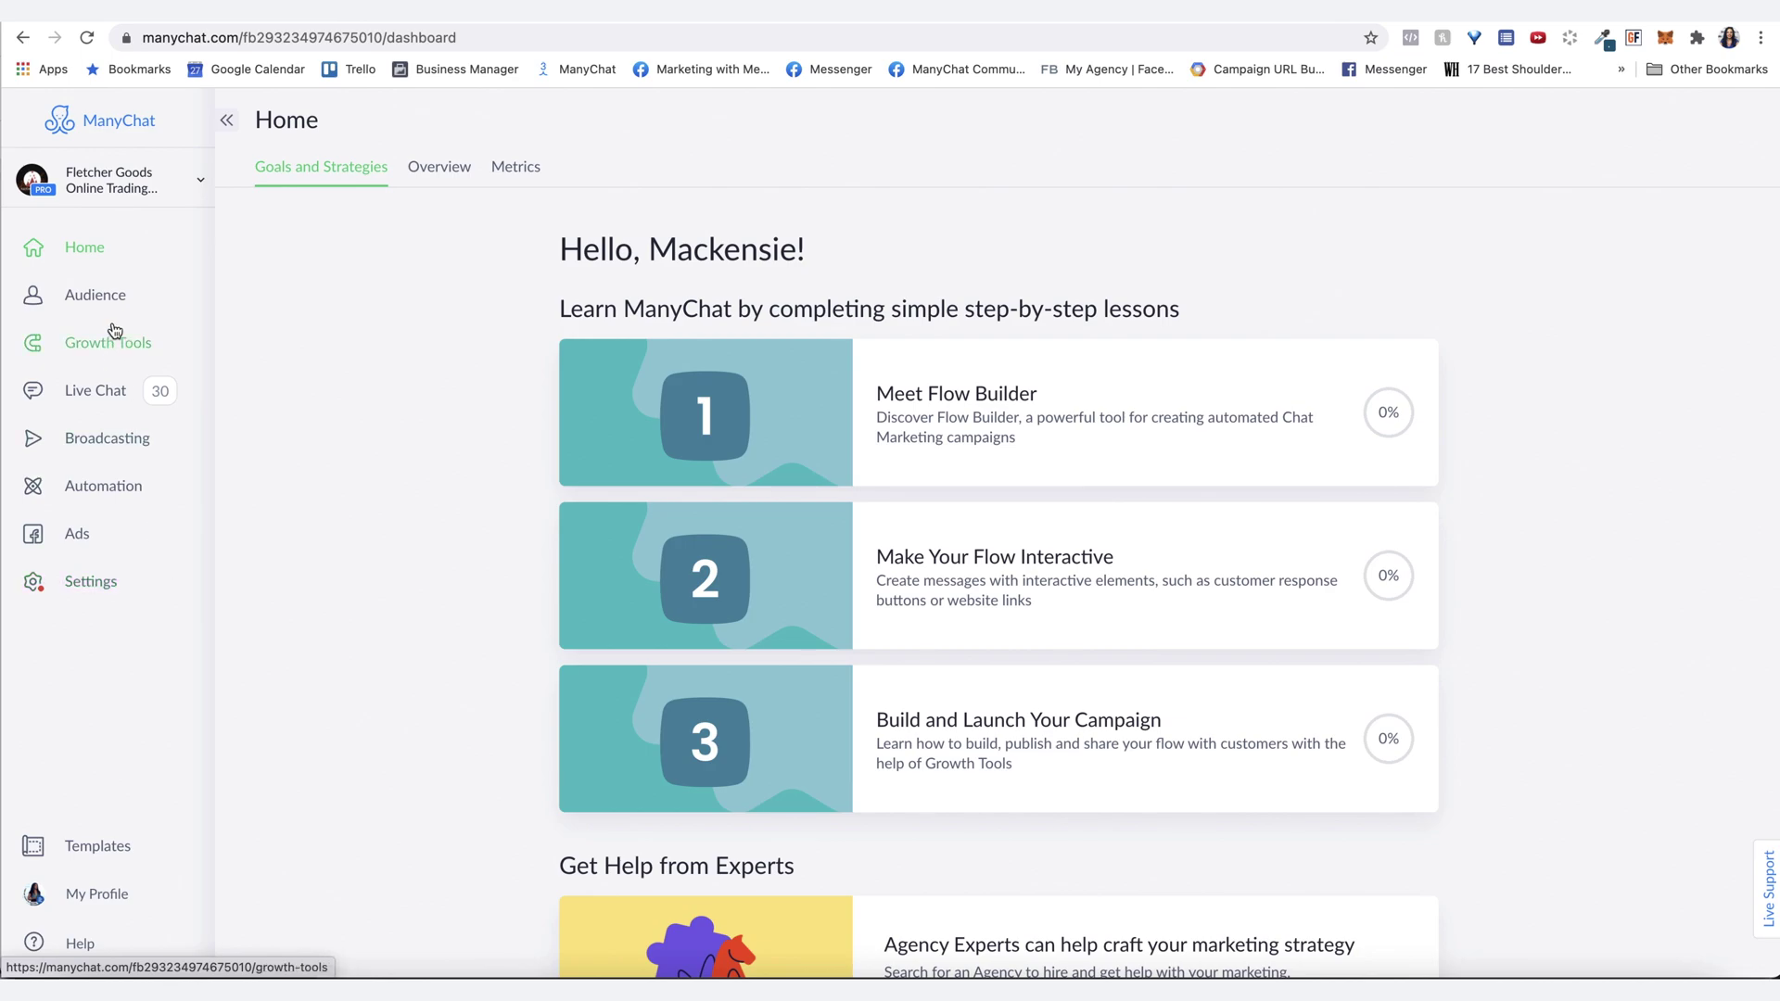
Step: Start a new growth tool from Growth Tools and scroll the trigger list to Instagram Comments
{"action": "left_click", "coordinate": [141, 341]}
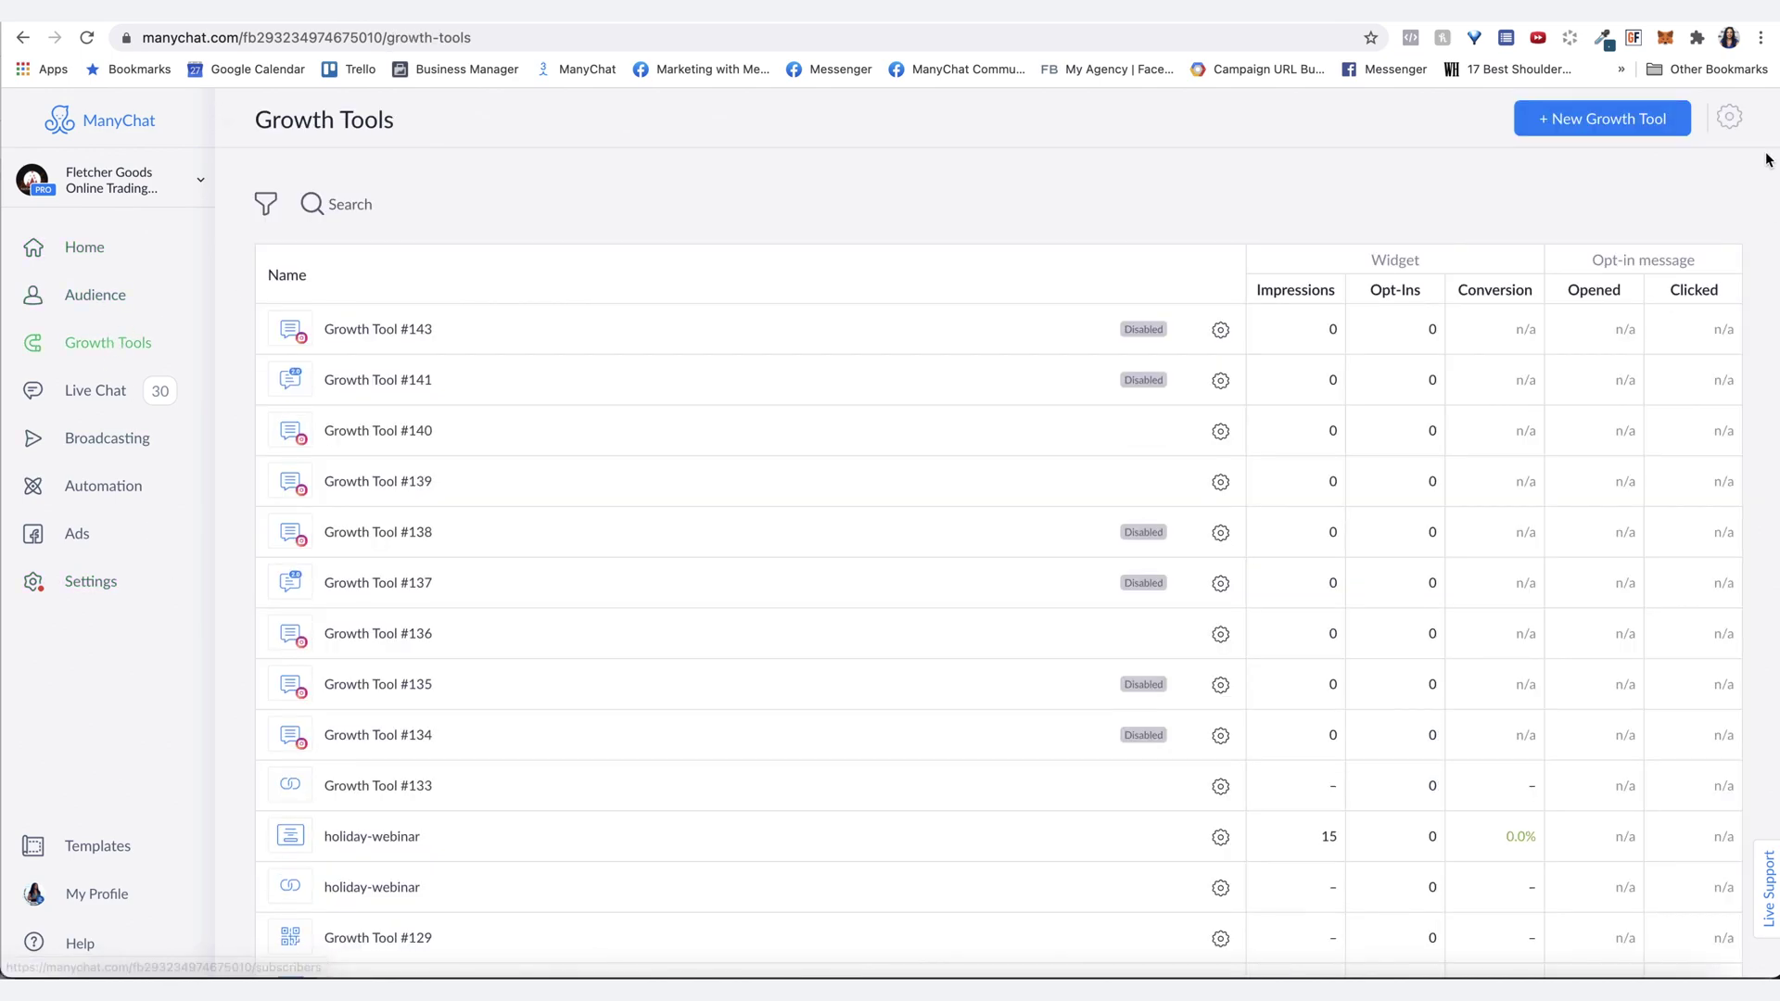
{"action": "left_click", "coordinate": [1622, 119]}
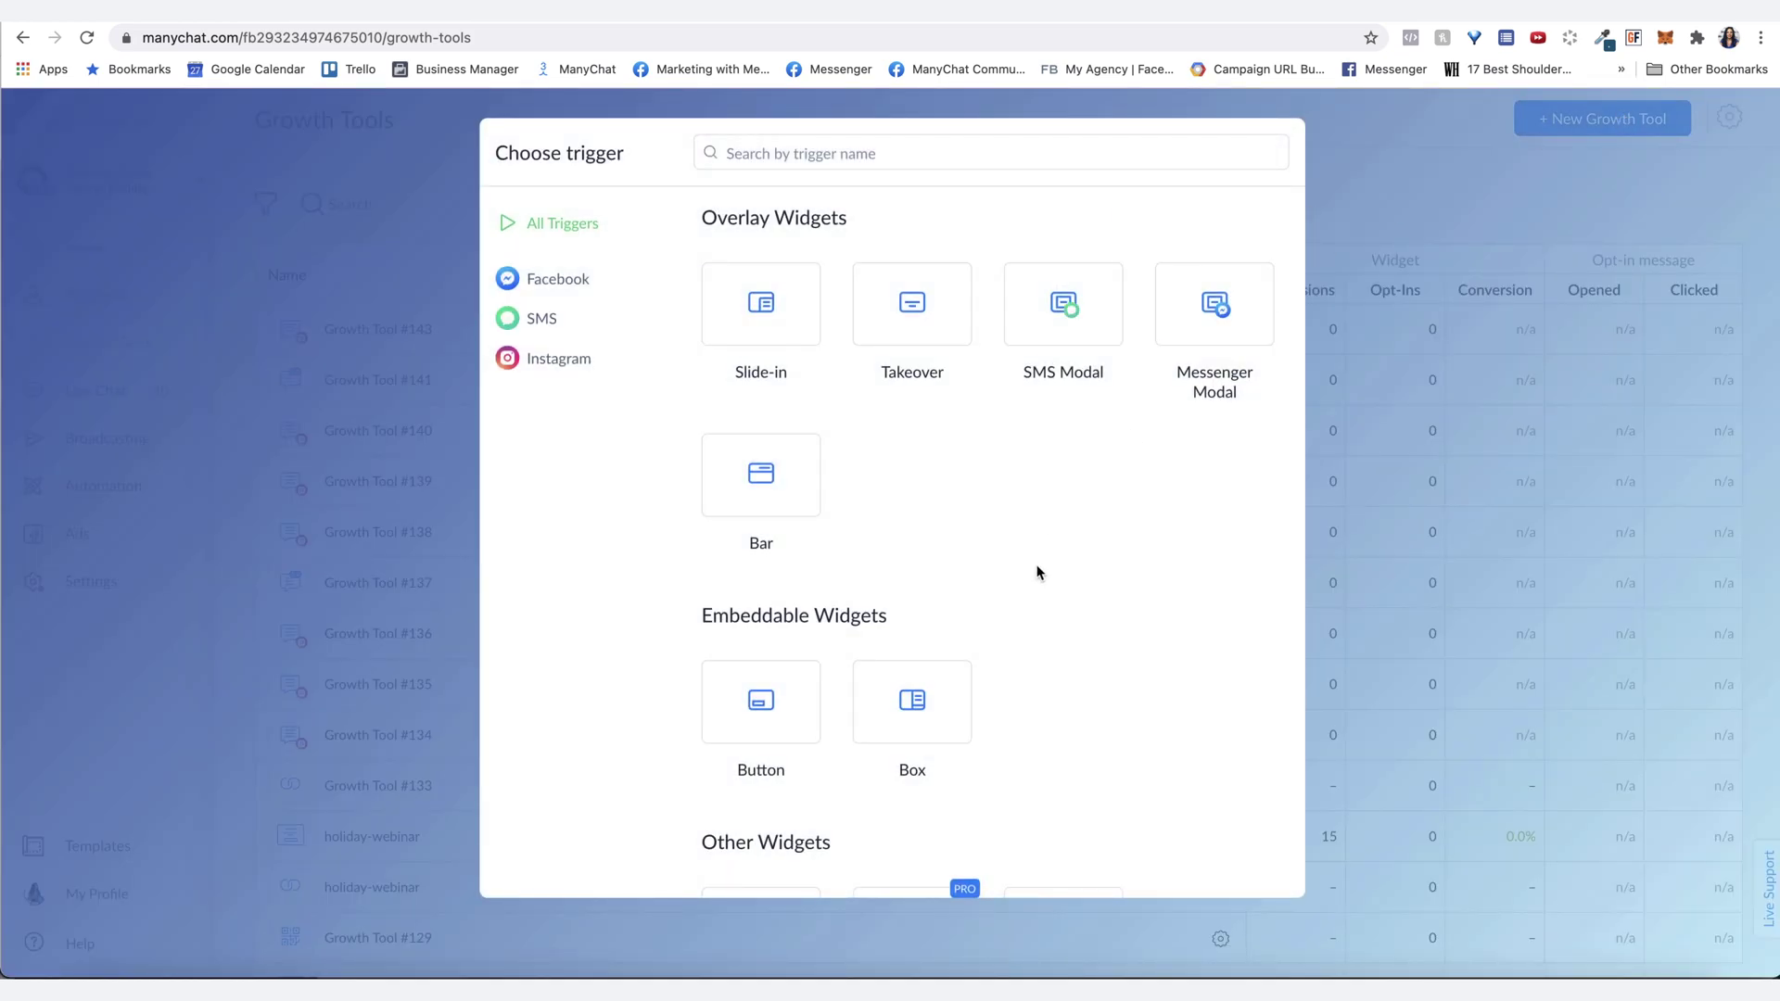
{"action": "scroll", "coordinate": [1033, 594], "scroll_direction": "down", "scroll_amount": 9}
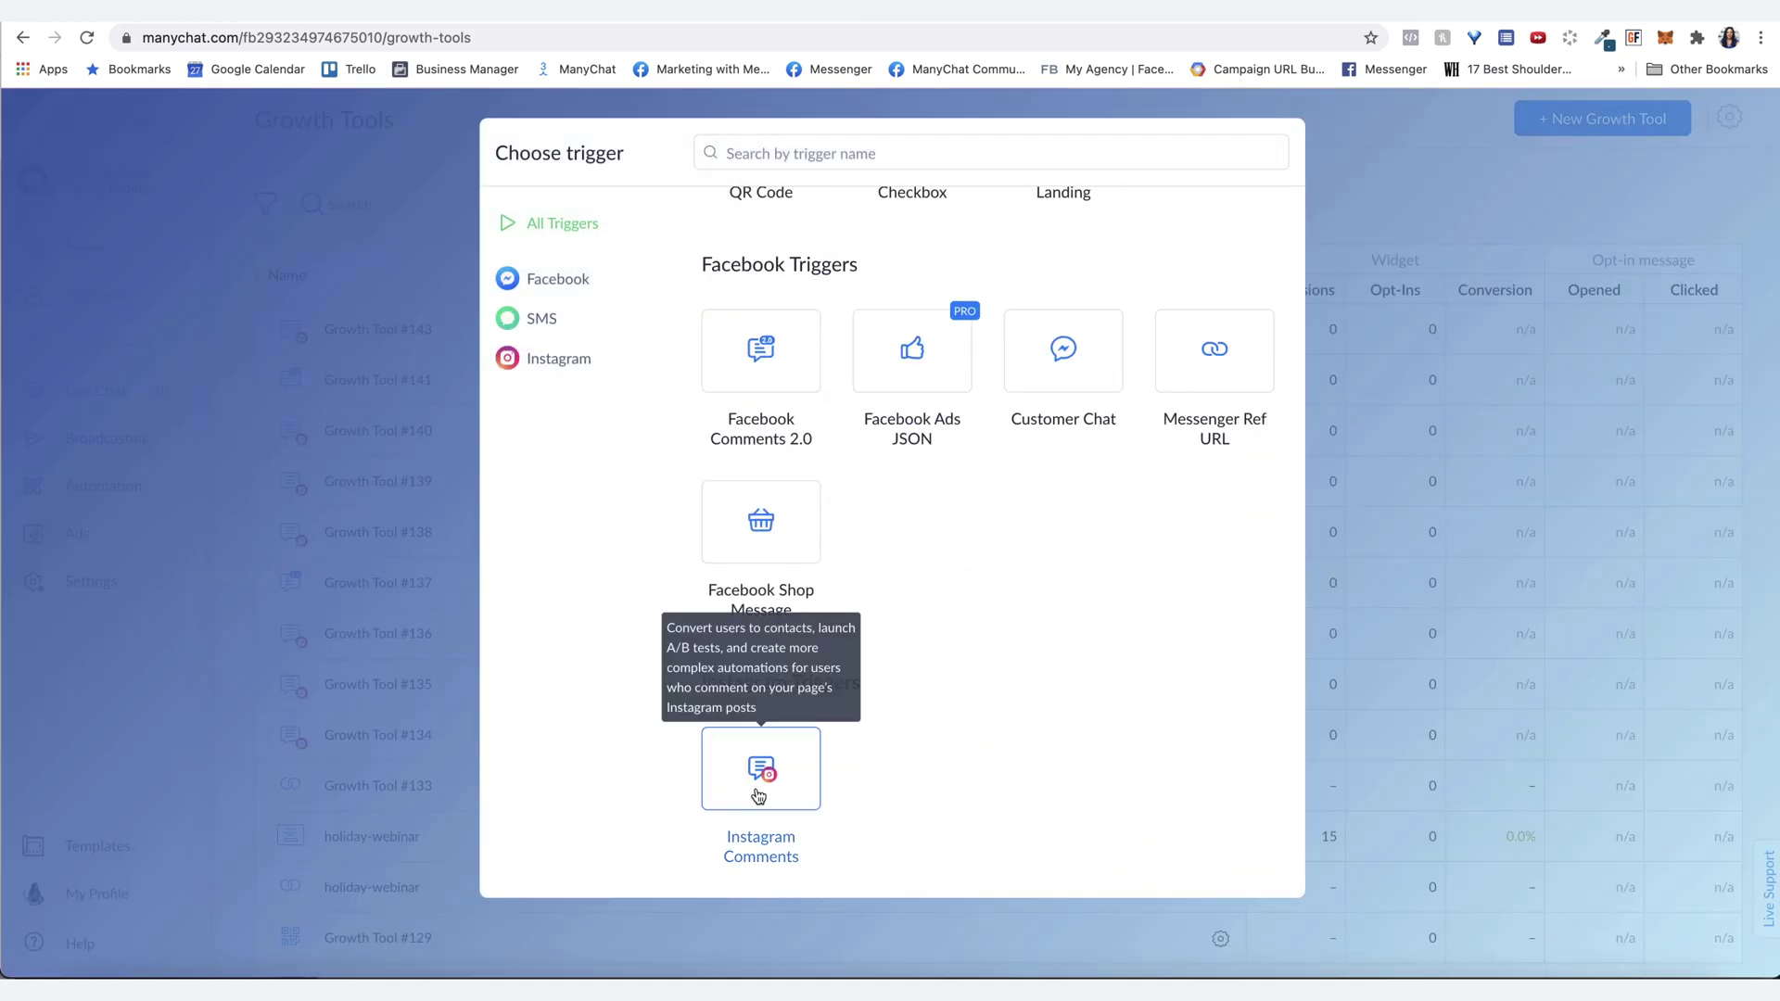
Step: Choose Instagram Comments as the trigger, creating Growth Tool #144 with its flow
{"action": "left_click", "coordinate": [757, 793]}
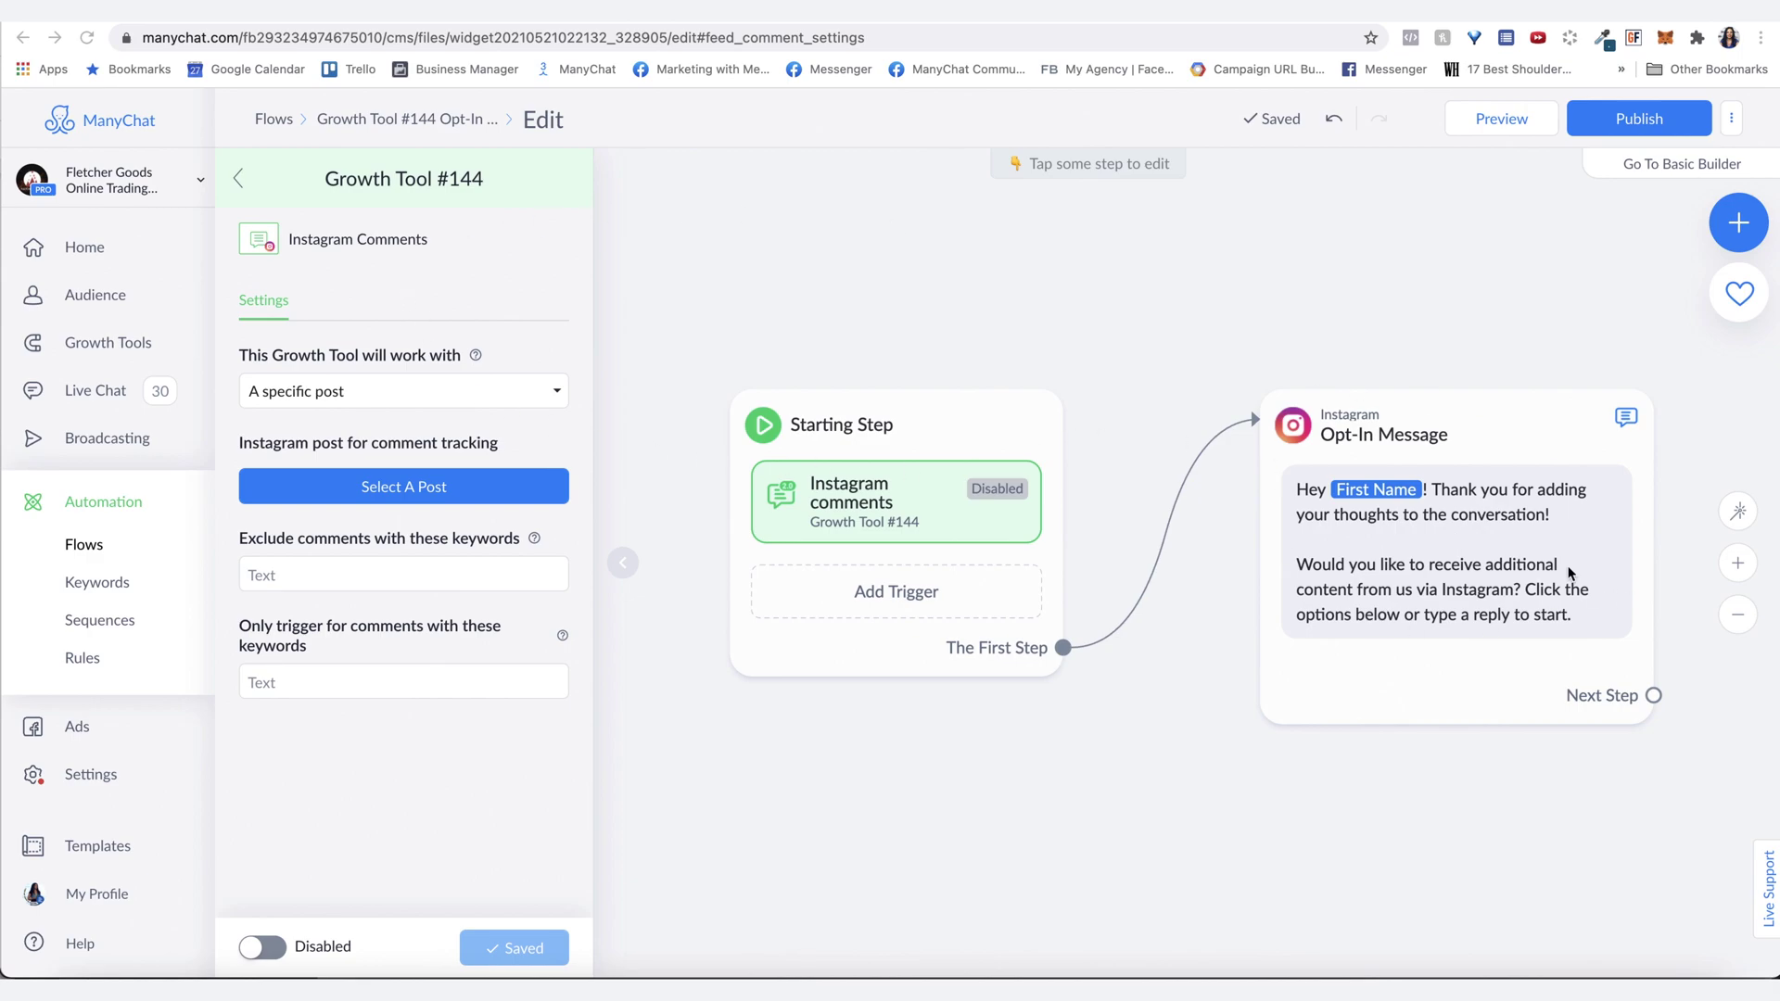
Step: Rewrite the opt-in message: 'Thanks for entering our contest!…' plus 'To complete your entry, click on the Enter Now button below'
{"action": "left_click", "coordinate": [1455, 456]}
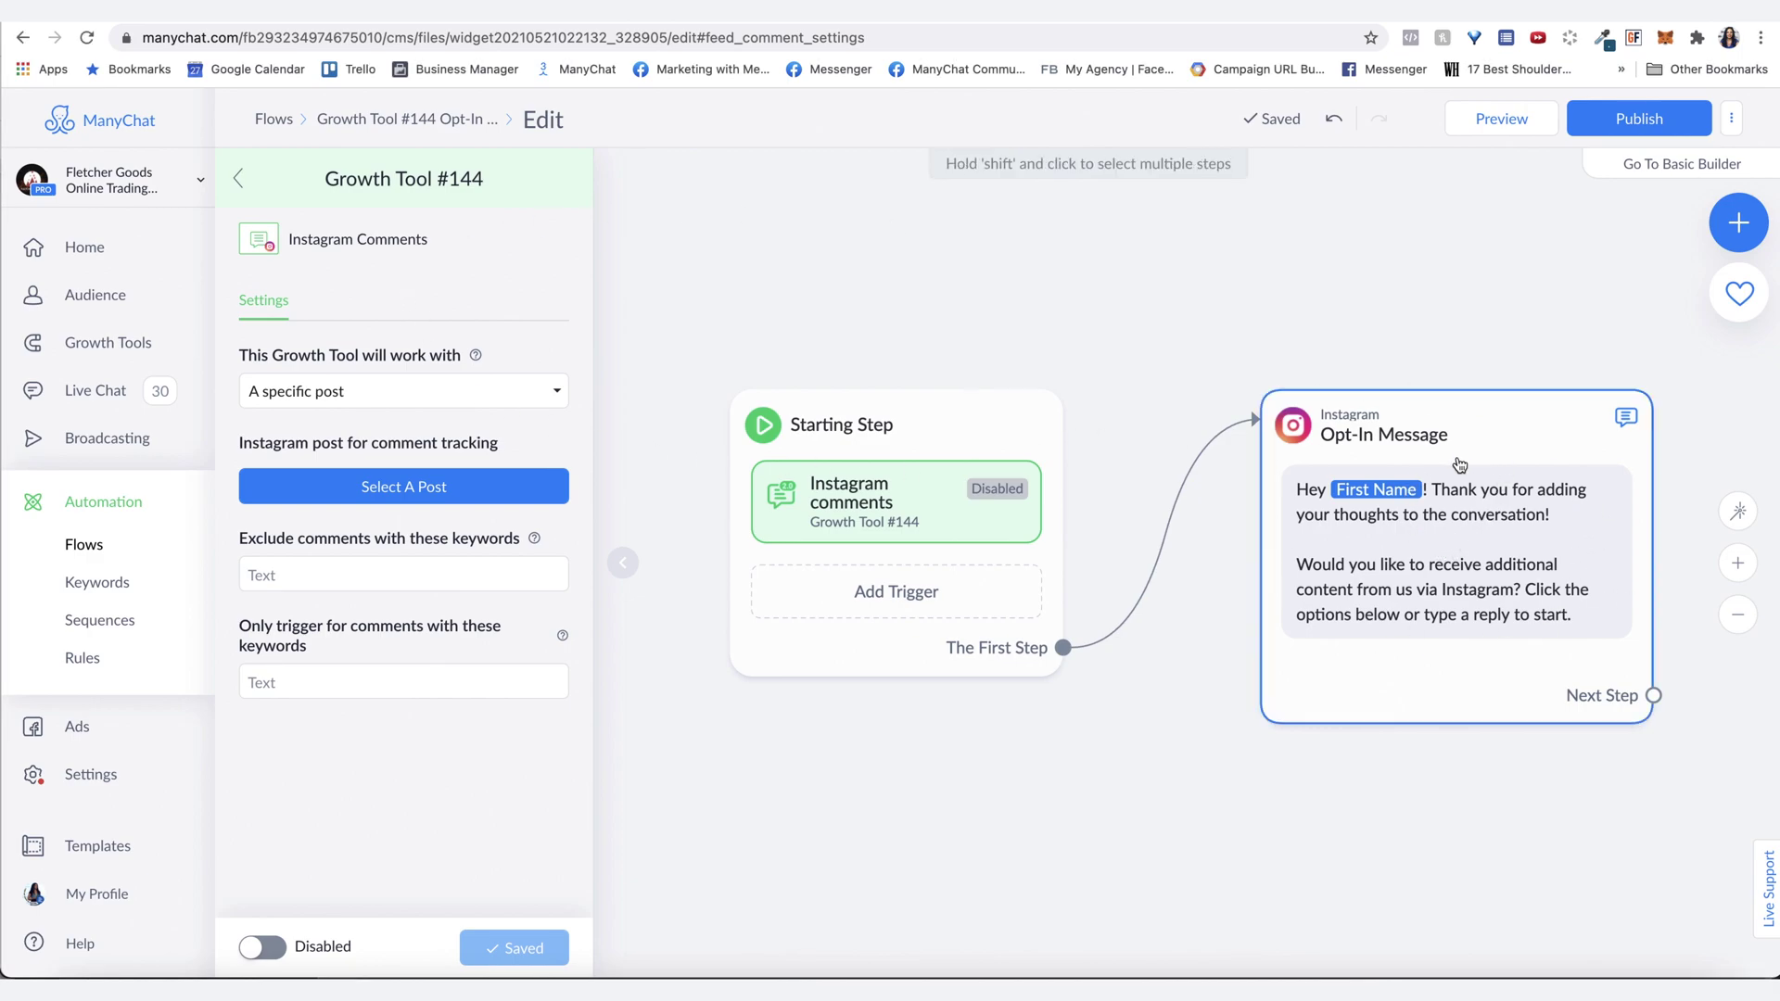
{"action": "key", "text": "ctrl+a"}
{"action": "type", "text": "Thanks for entering our contest! We'll announce the winn"}
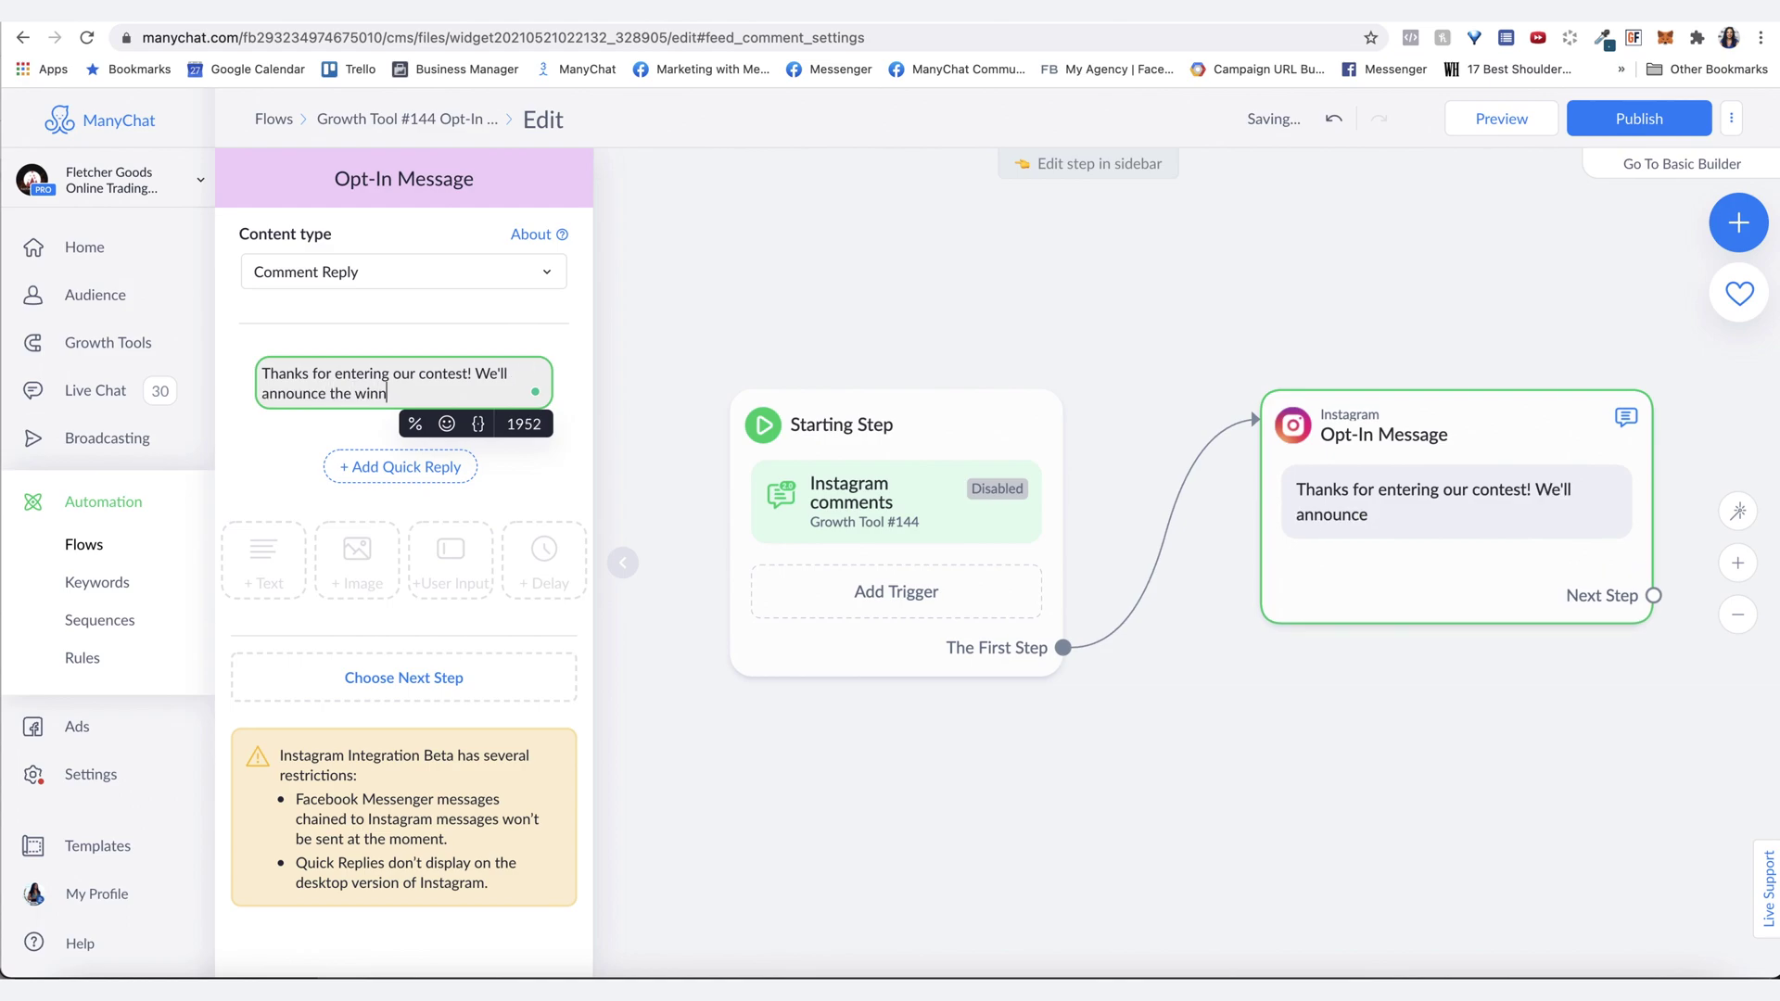
{"action": "type", "text": "ers next week!"}
{"action": "key", "text": "Return"}
{"action": "key", "text": "Return"}
{"action": "type", "text": "To complete your entry, click on the Enter Now butt"}
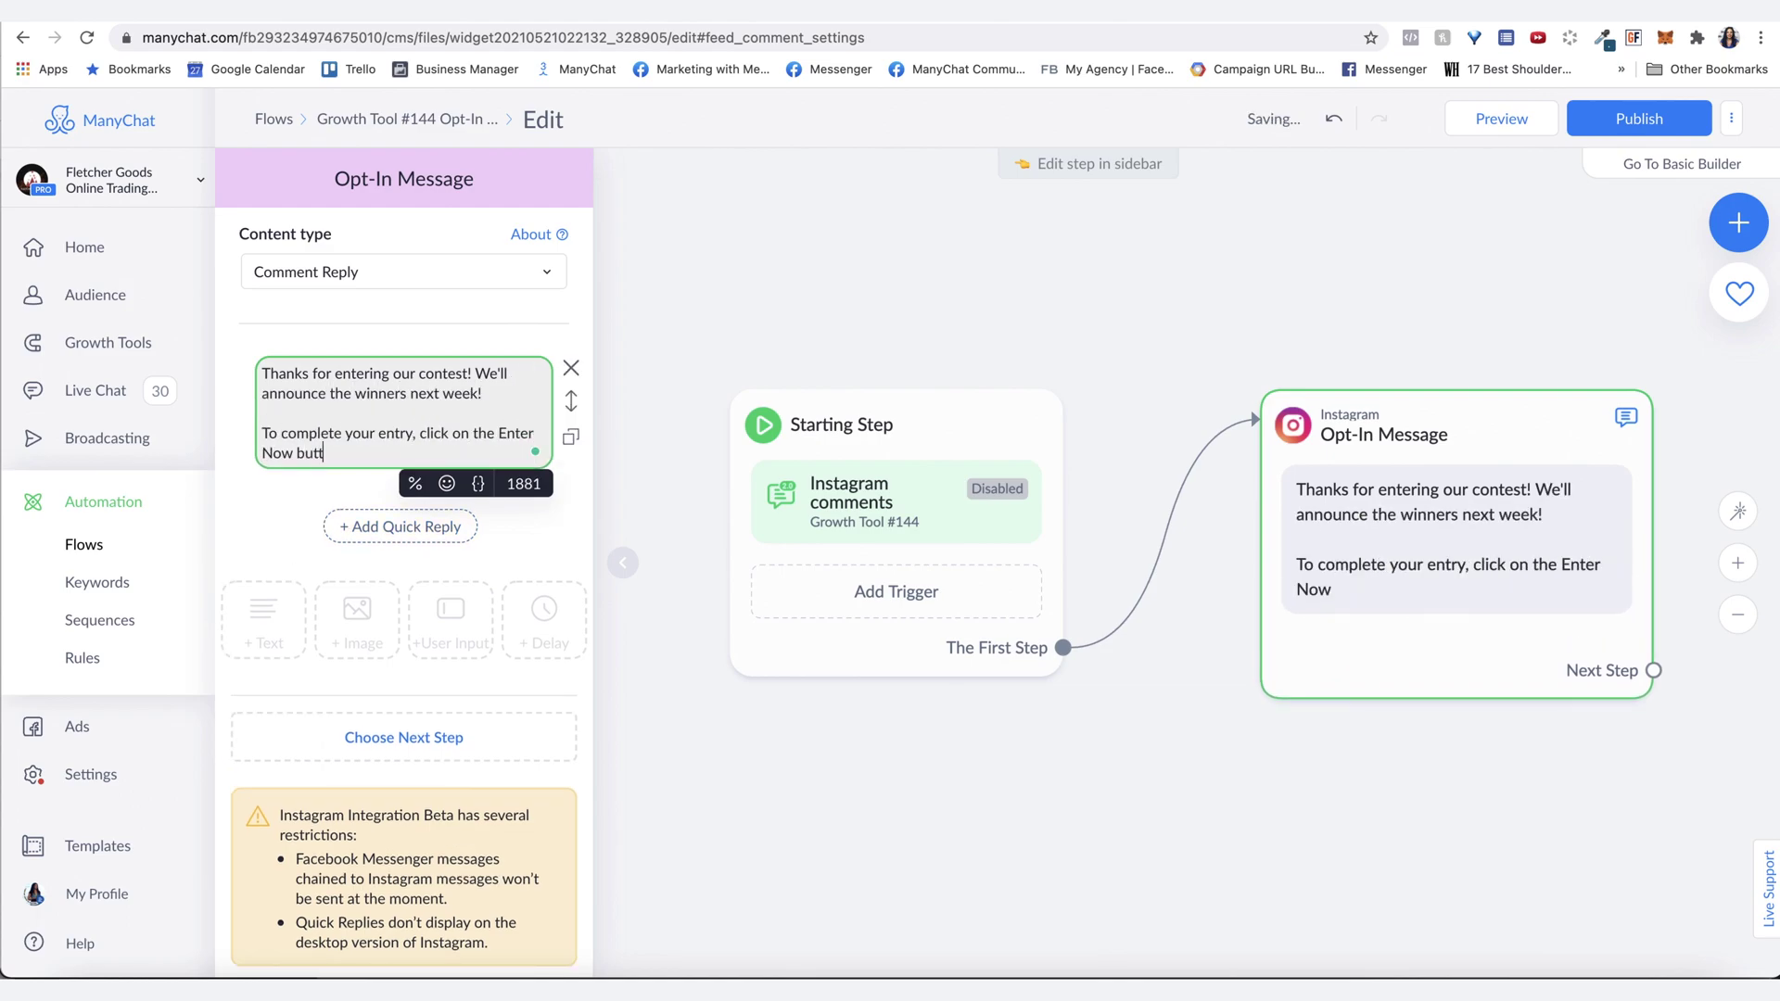
{"action": "type", "text": "on below"}
Step: Add an 'Enter Now' quick reply button to the opt-in message
{"action": "left_click", "coordinate": [399, 526]}
{"action": "type", "text": "En"}
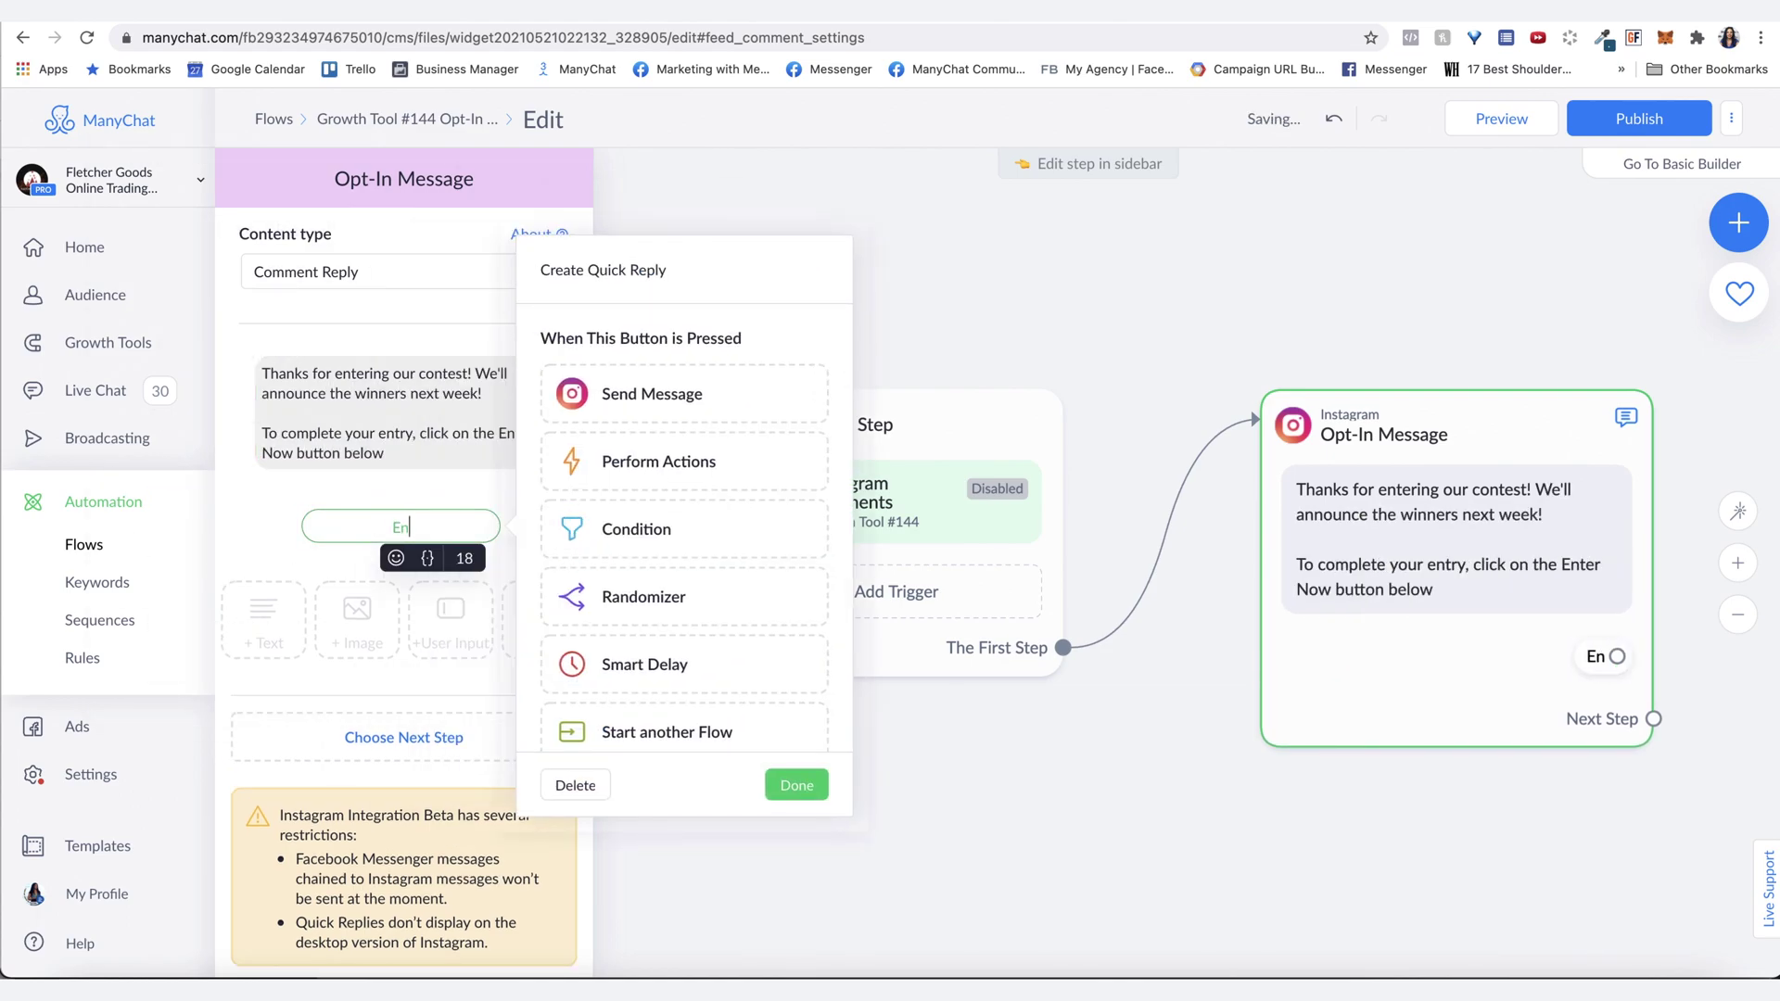
{"action": "type", "text": "ter Now"}
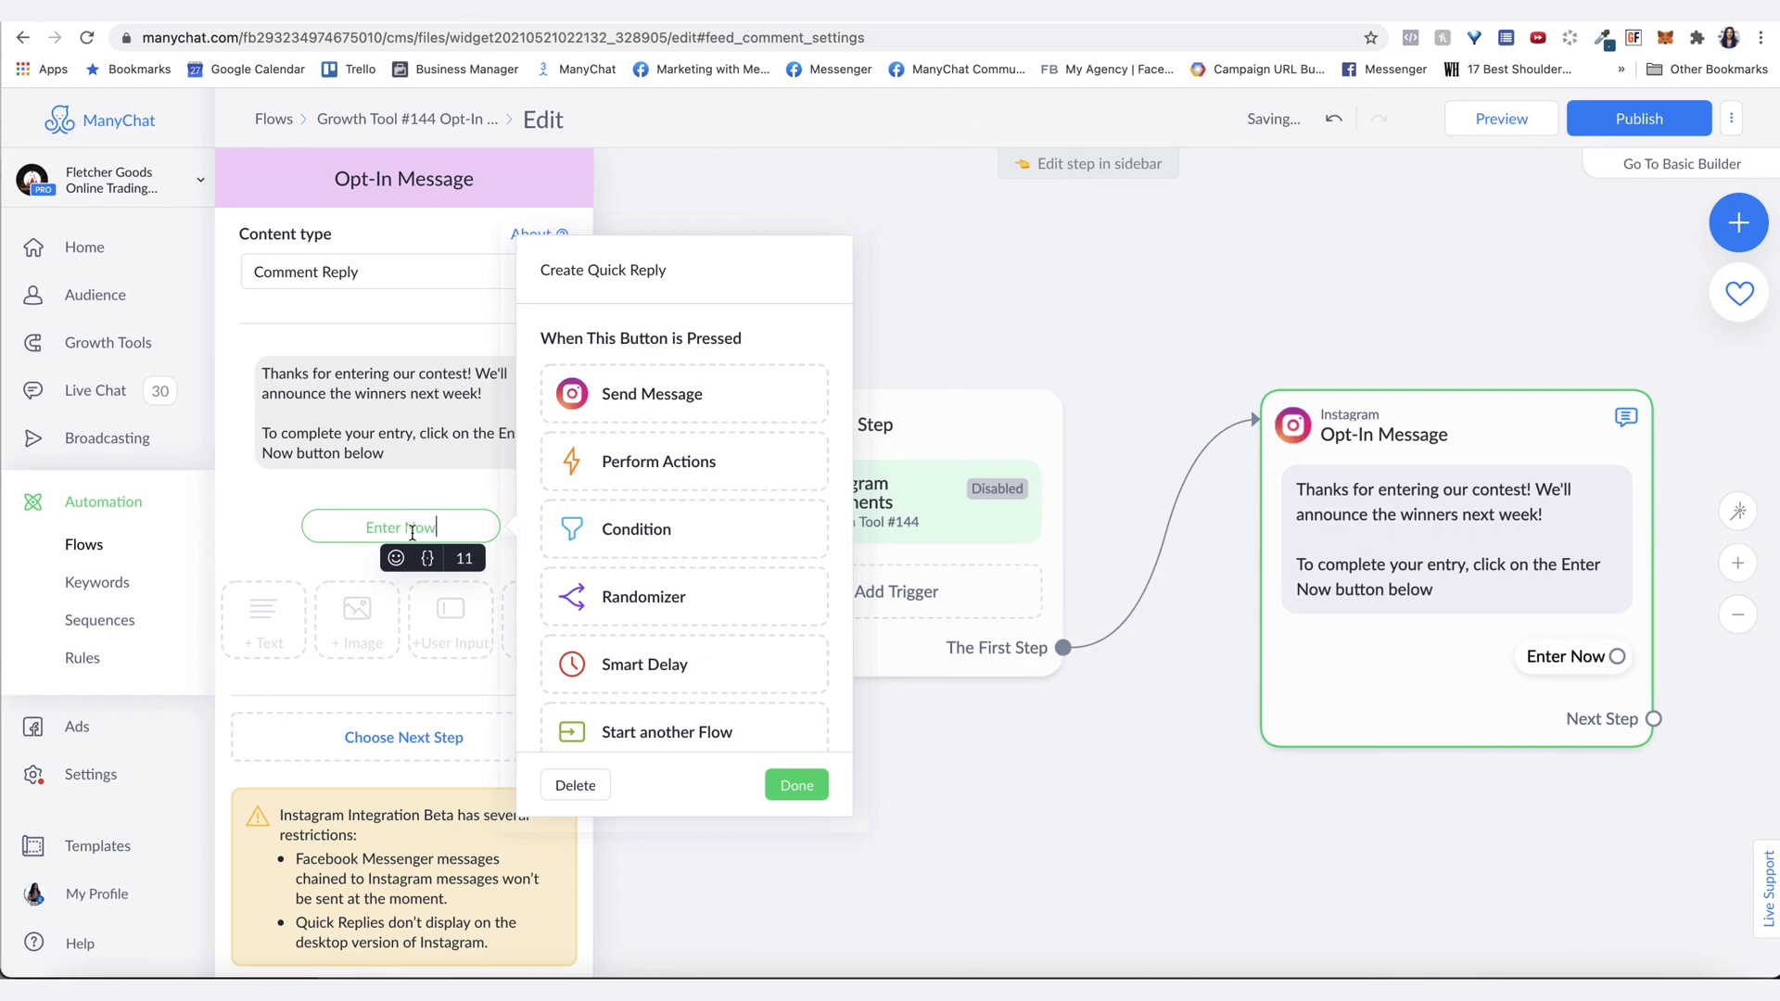
{"action": "left_click", "coordinate": [796, 785]}
{"action": "left_click_drag", "start_coordinate": [1030, 810], "coordinate": [437, 656]}
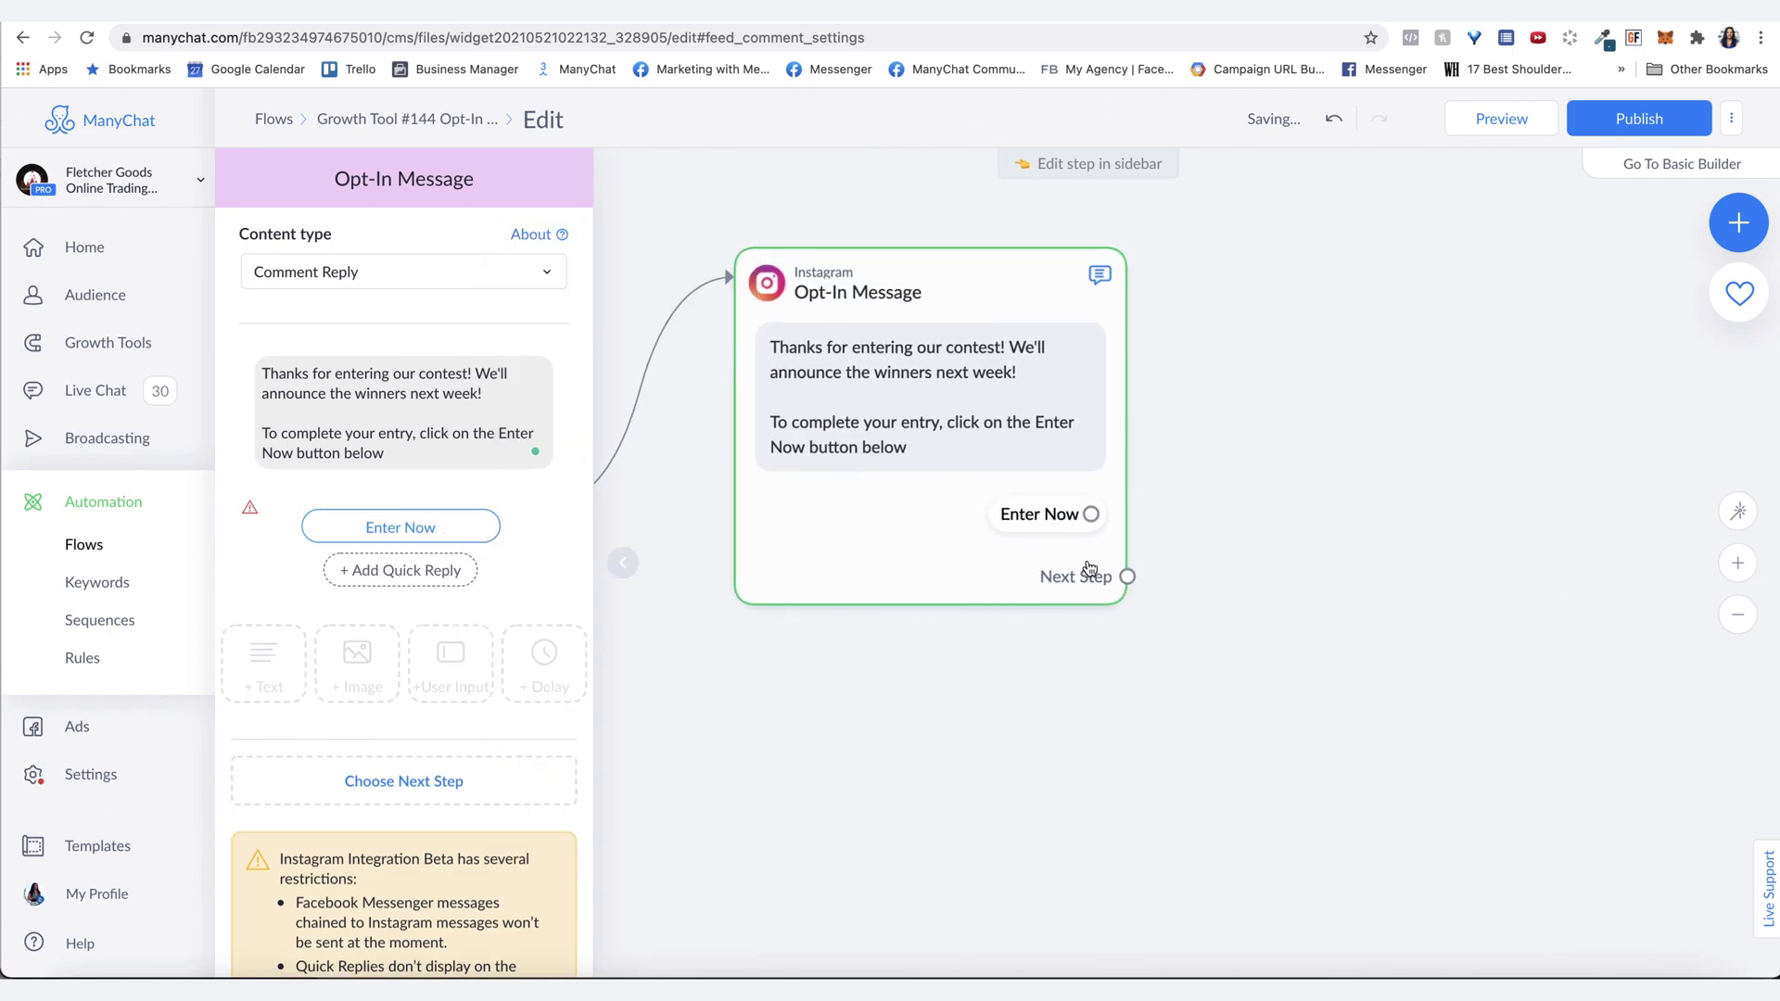
Step: Connect the Enter Now reply to a new Instagram message step
{"action": "left_click", "coordinate": [1091, 513]}
{"action": "left_click", "coordinate": [1275, 299]}
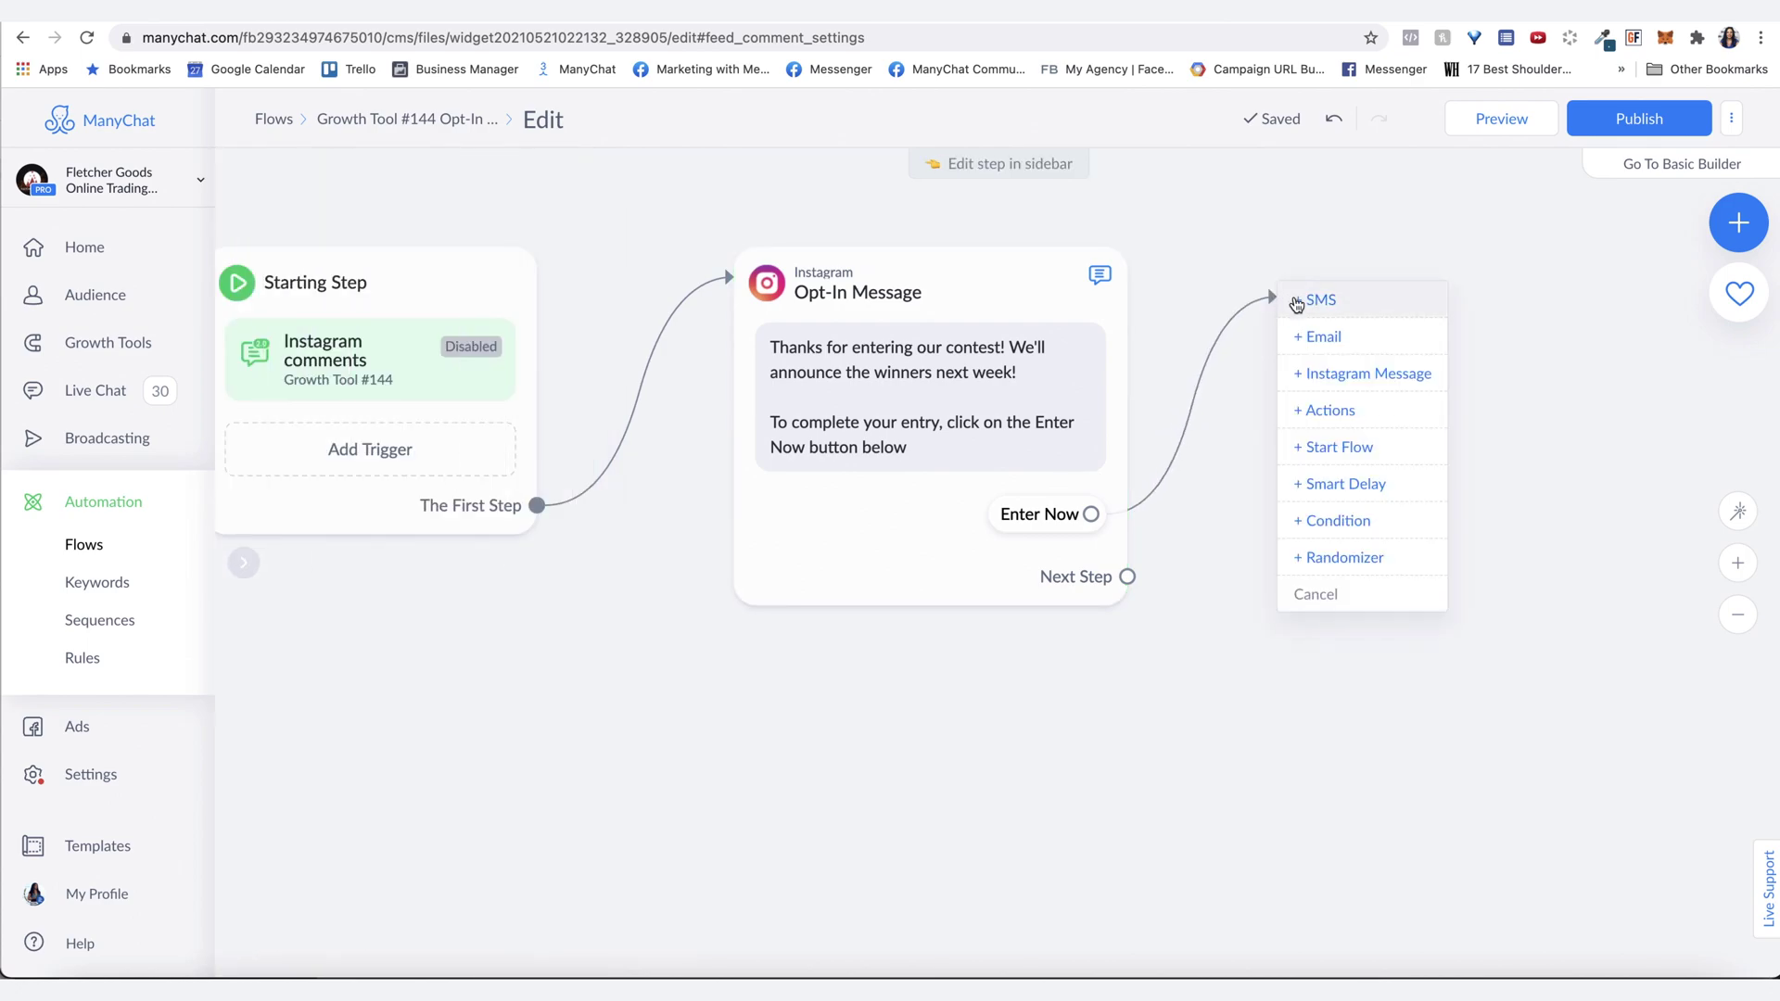
{"action": "left_click", "coordinate": [1335, 374]}
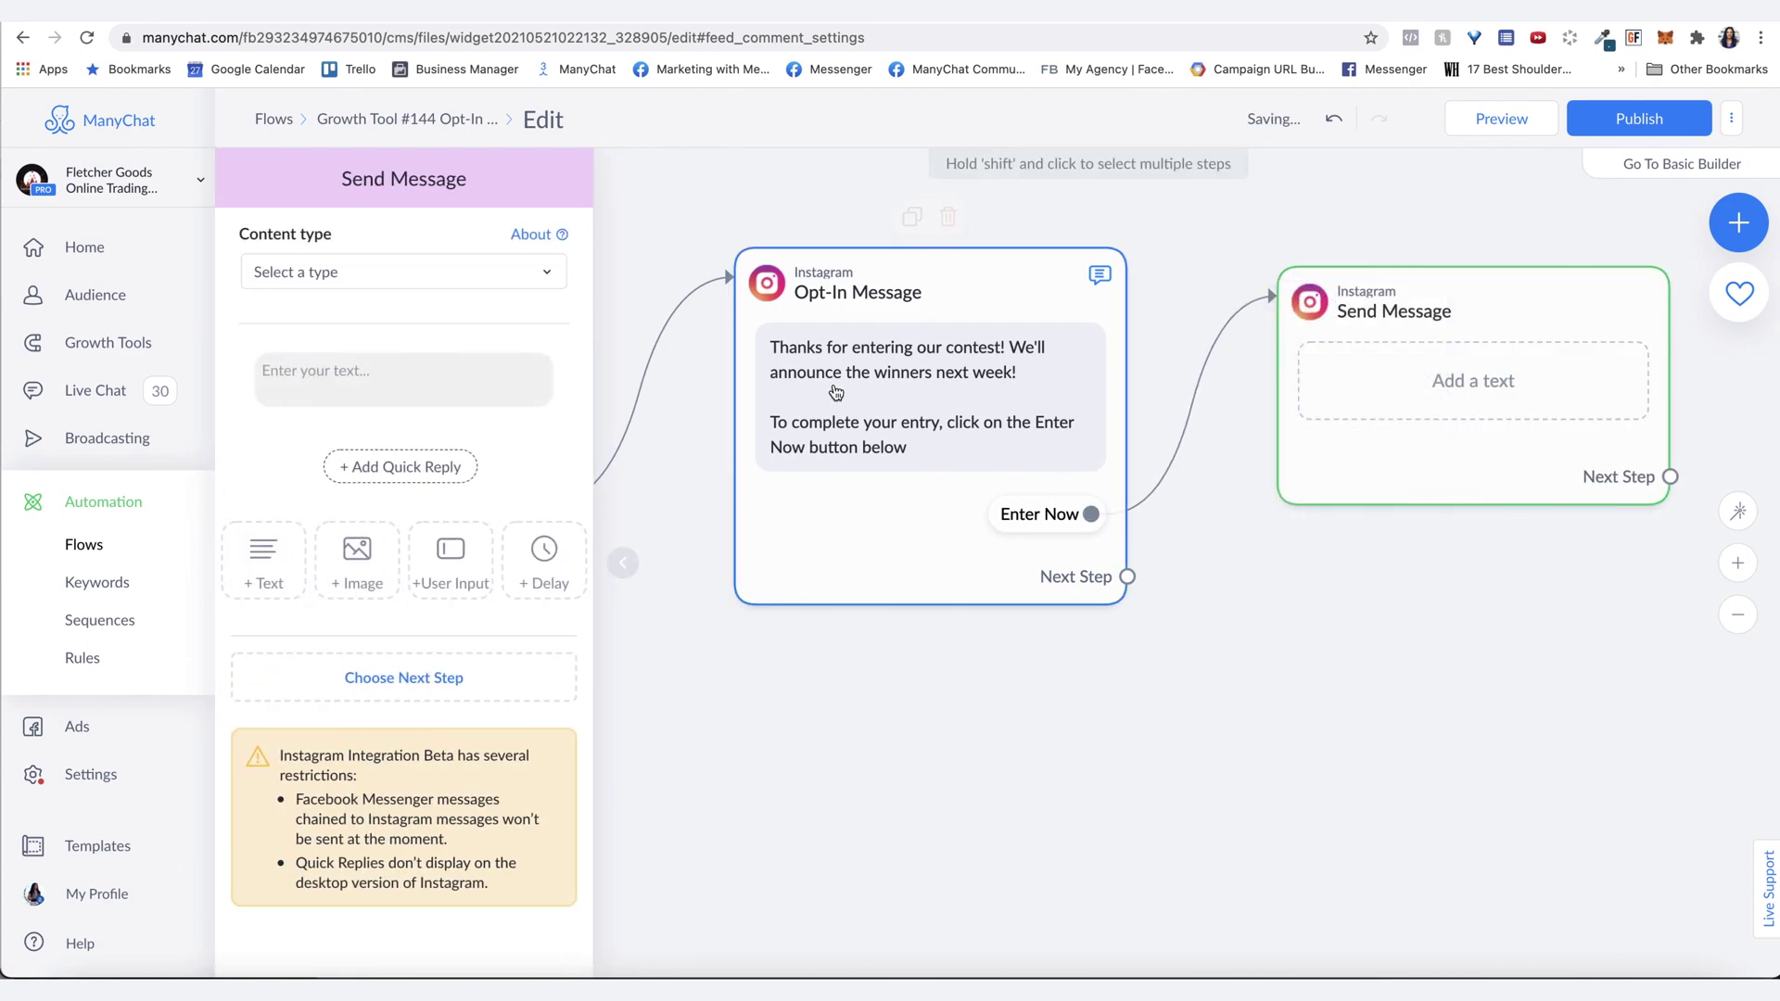
Step: Add a user-input question 'Please reply with your email below' with reply type Email
{"action": "left_click", "coordinate": [452, 556]}
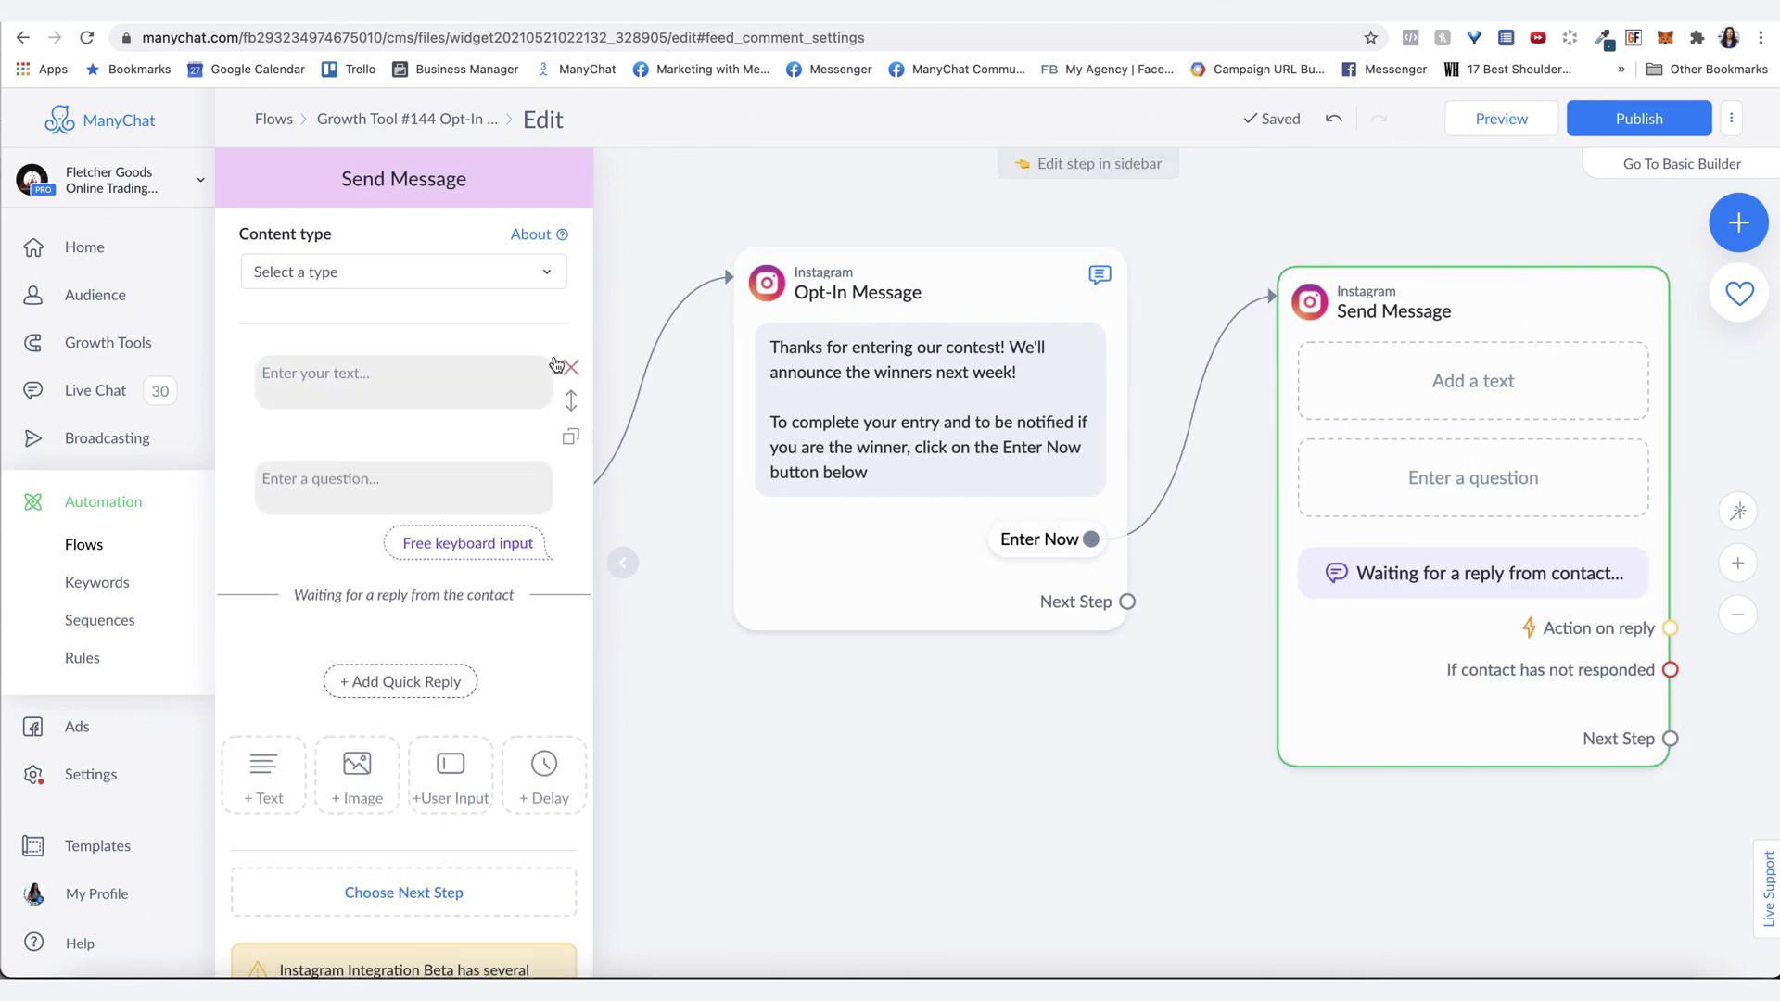
{"action": "left_click", "coordinate": [338, 485]}
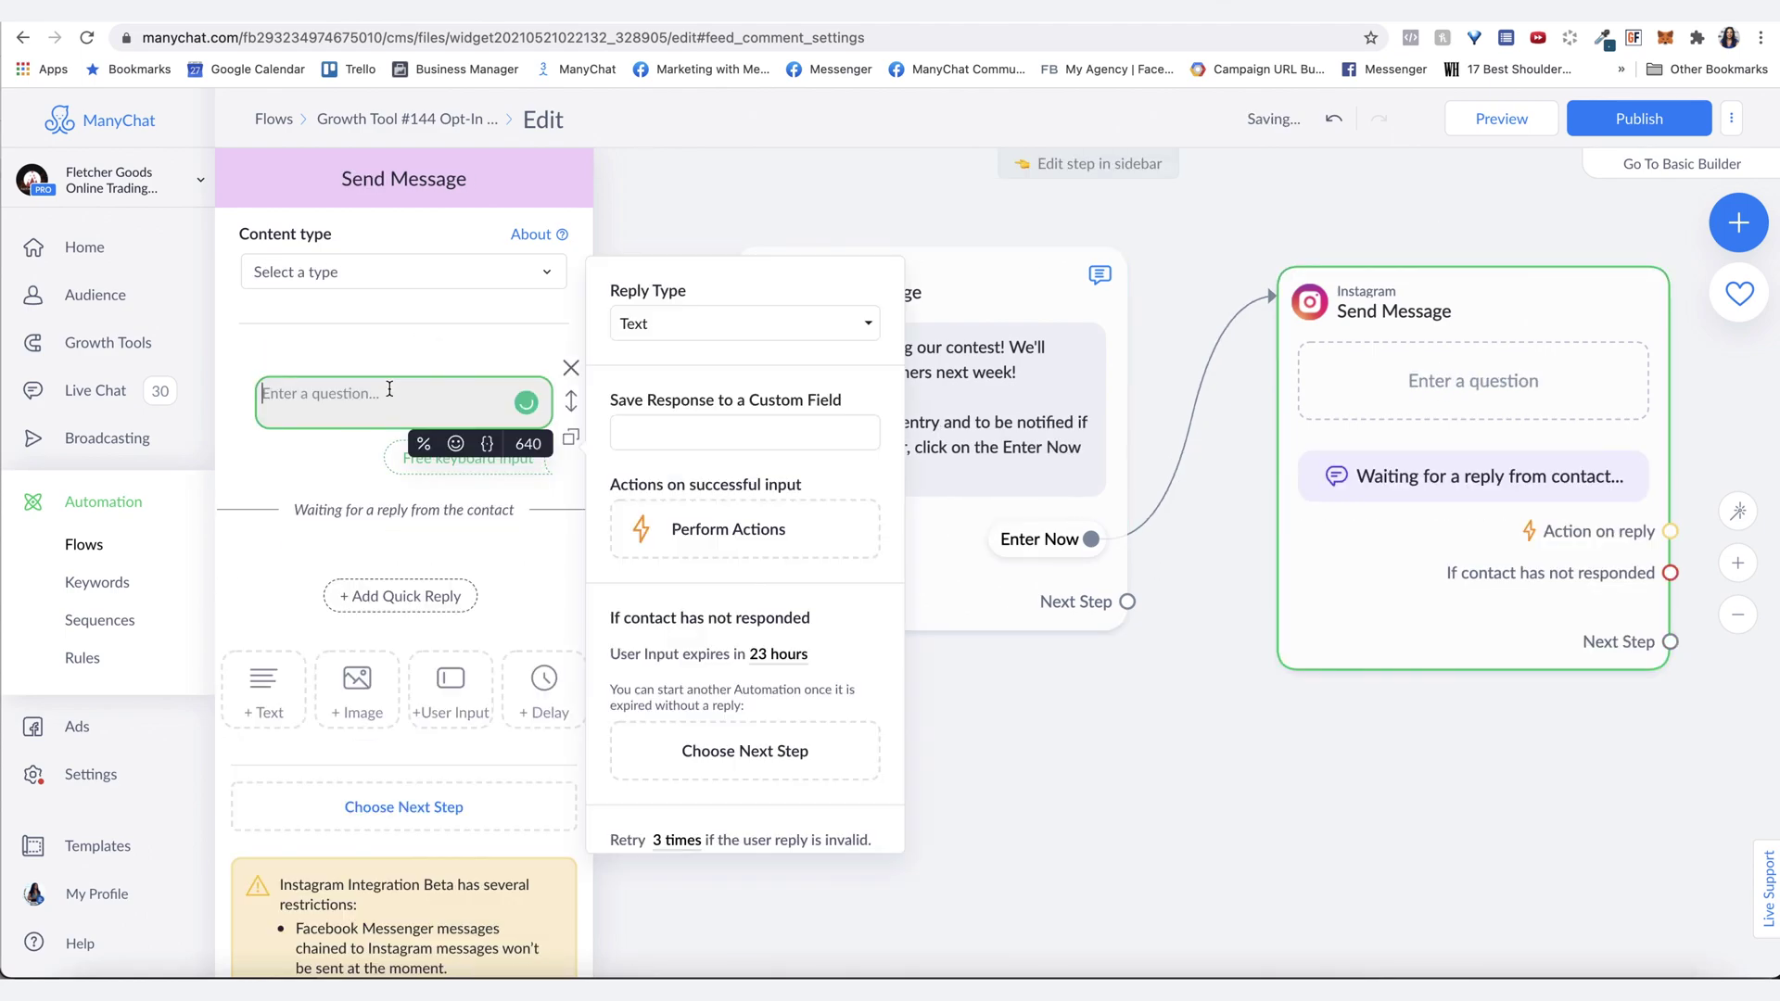
{"action": "type", "text": "Please reply with your email below"}
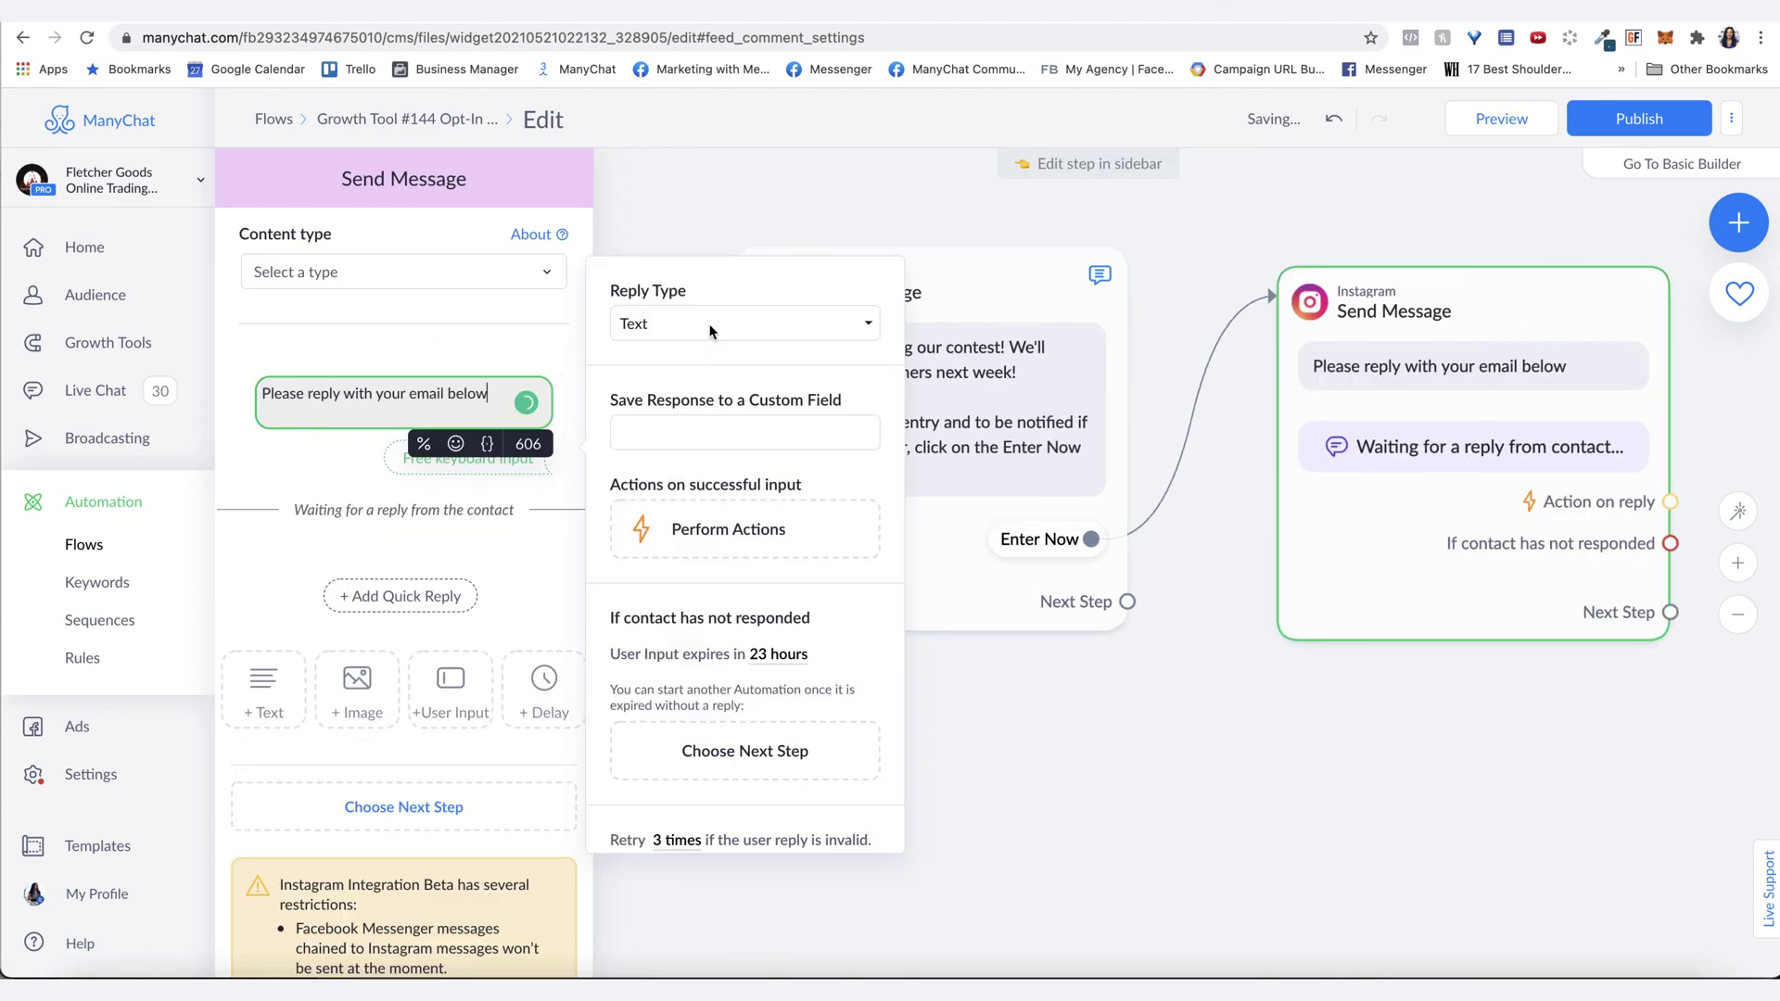
{"action": "left_click", "coordinate": [744, 323]}
{"action": "left_click", "coordinate": [683, 449]}
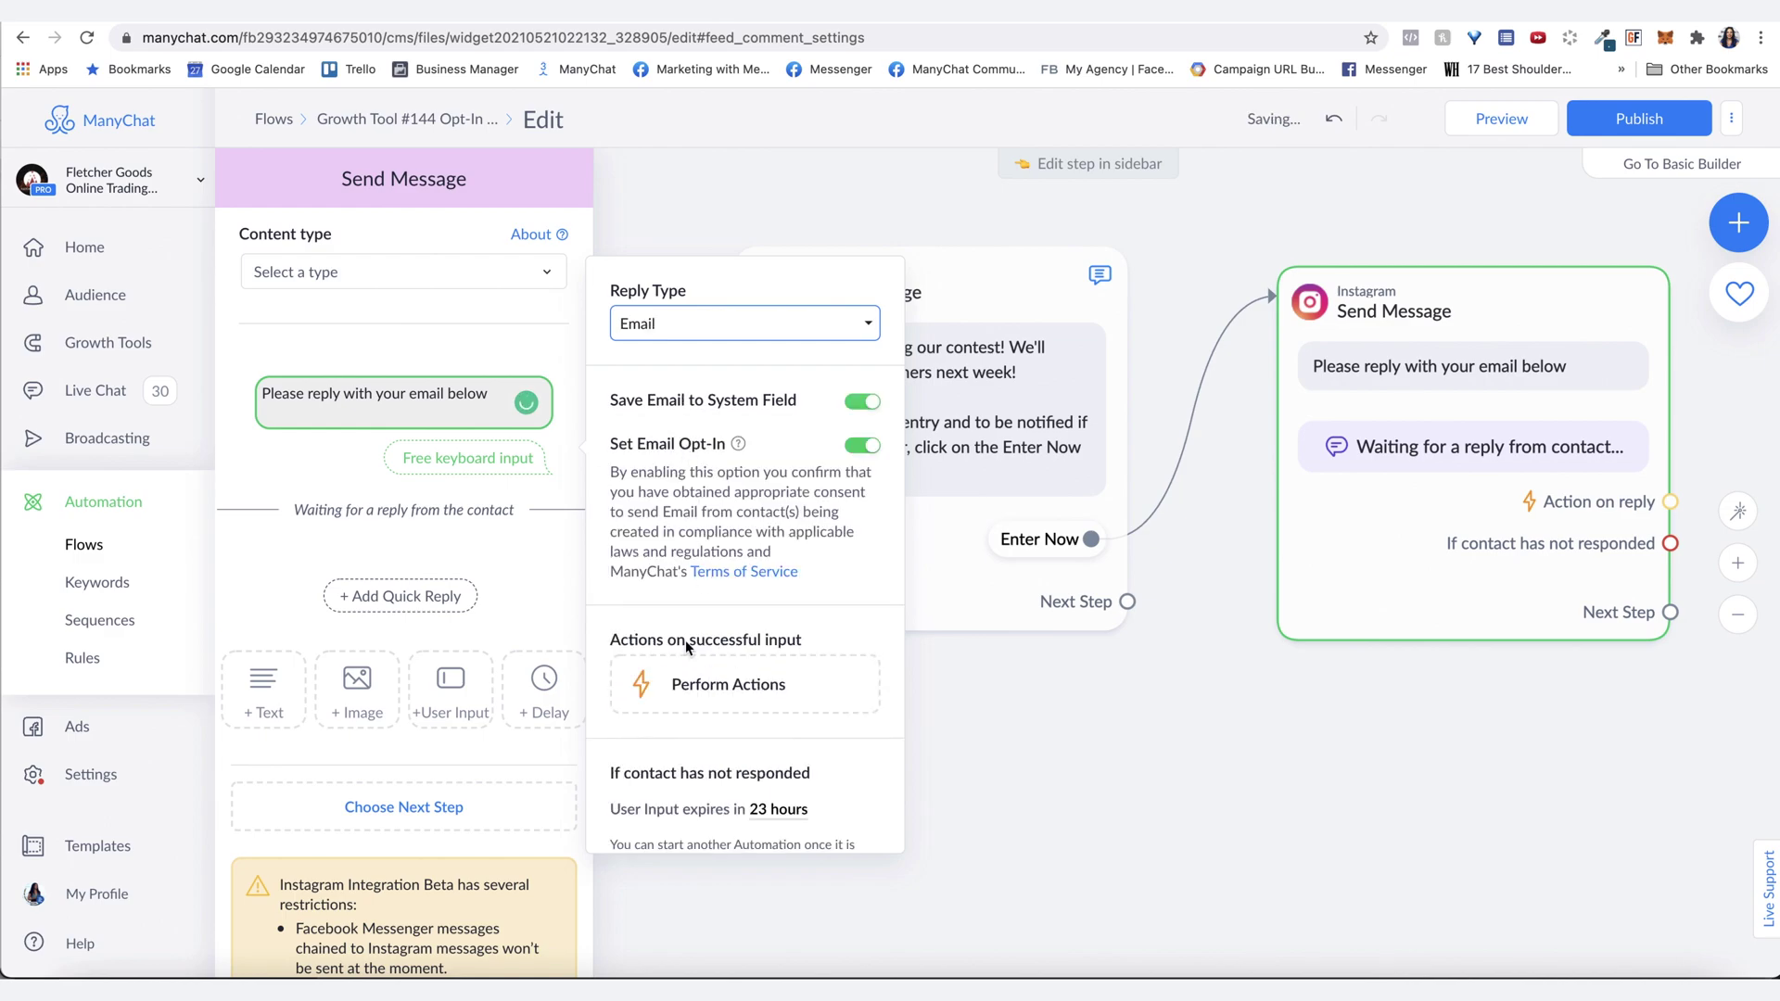
{"action": "scroll", "coordinate": [686, 639], "scroll_direction": "down", "scroll_amount": 5}
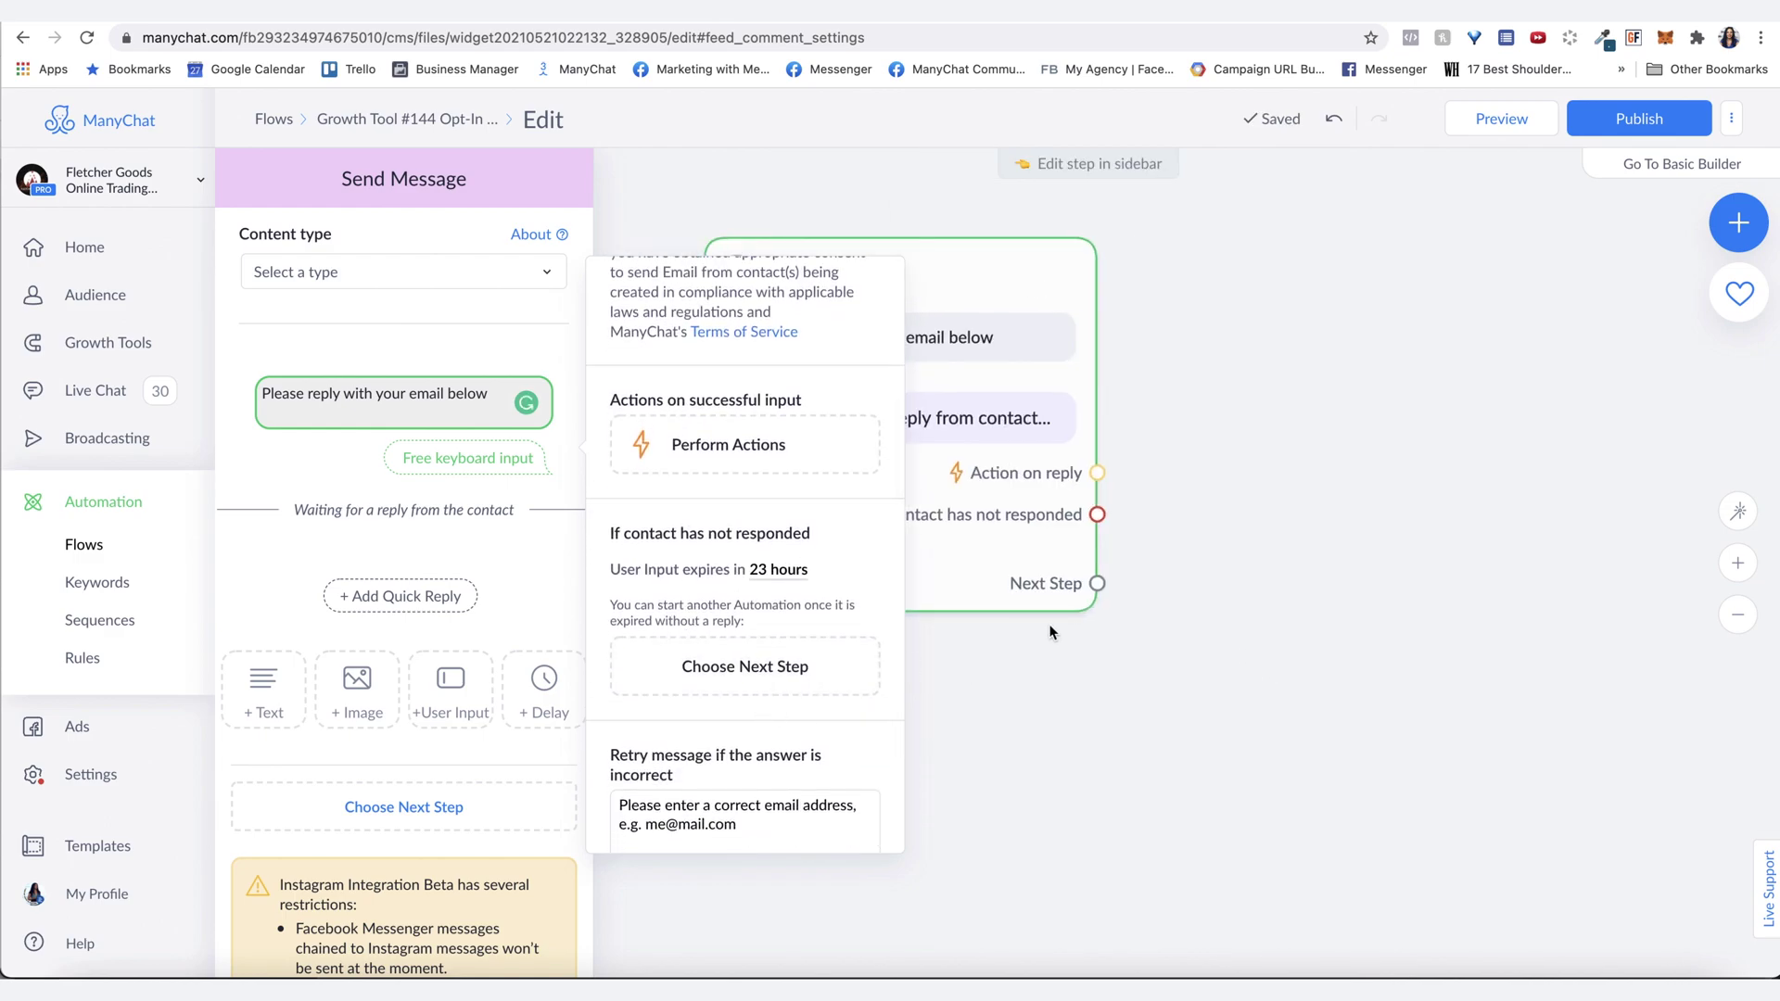
{"action": "left_click_drag", "start_coordinate": [1099, 582], "coordinate": [1288, 312]}
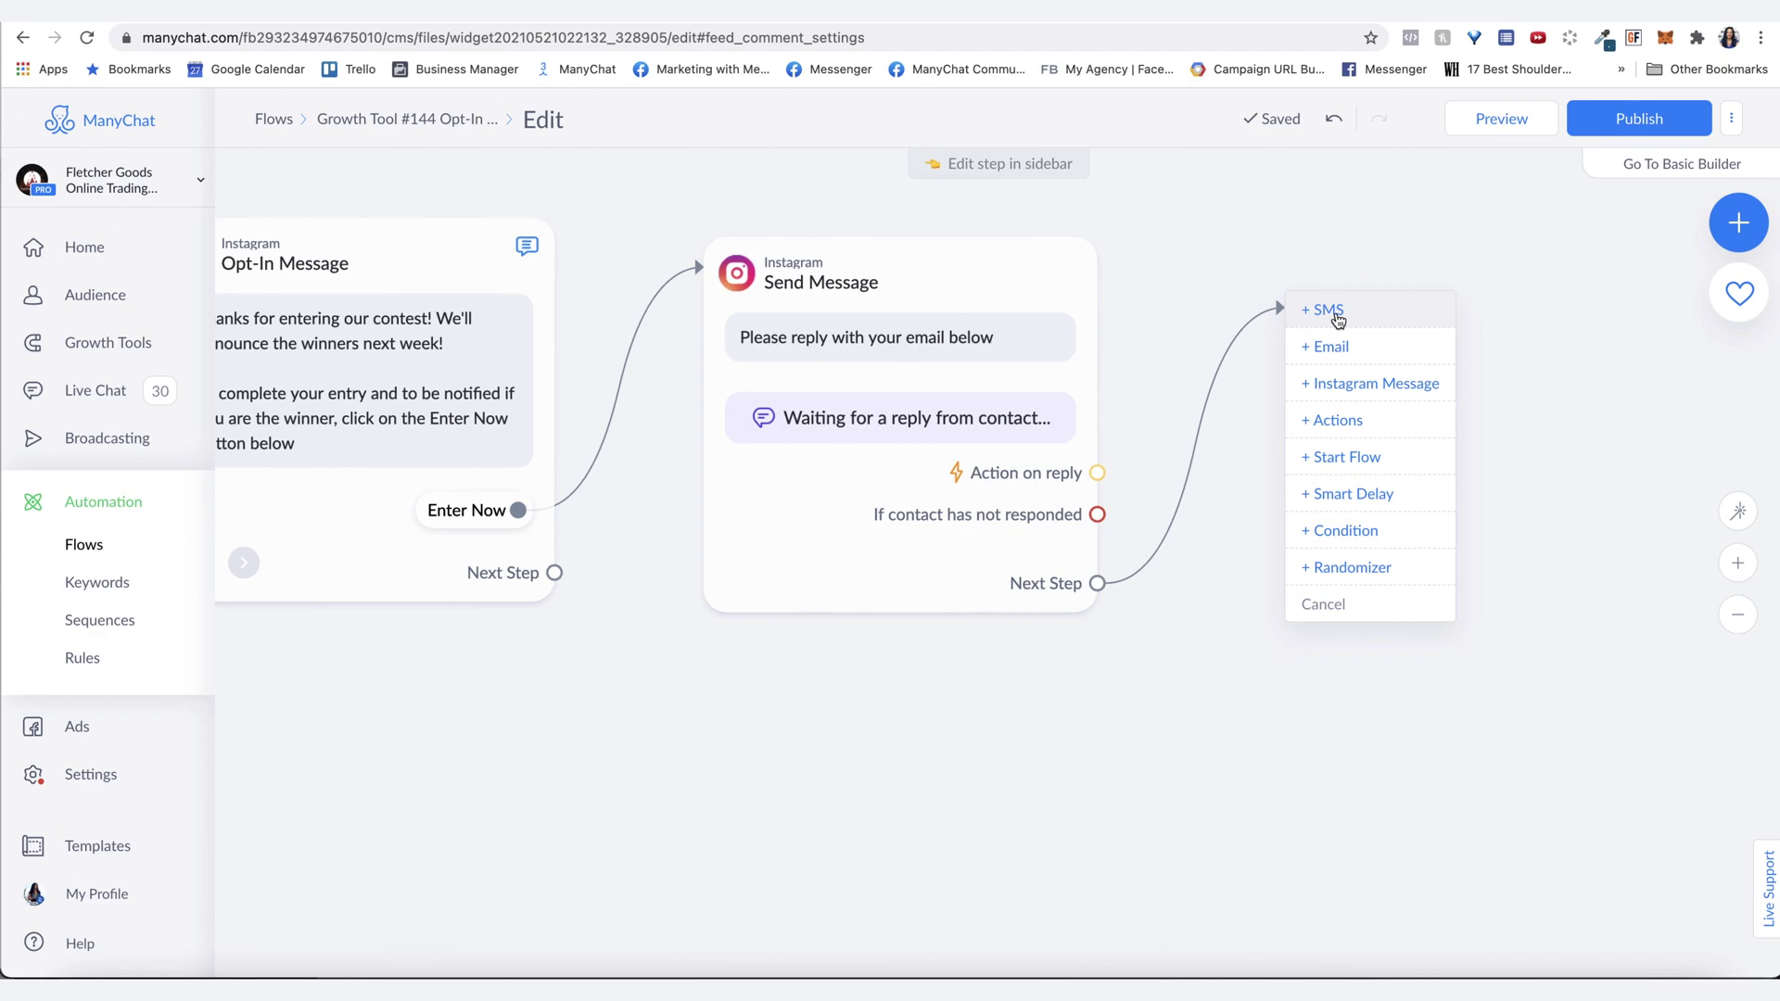
Step: Add a follow-up message saying 'Great! Thank you for entering, and good luck!' after the email question
{"action": "left_click", "coordinate": [1335, 383]}
{"action": "left_click", "coordinate": [390, 375]}
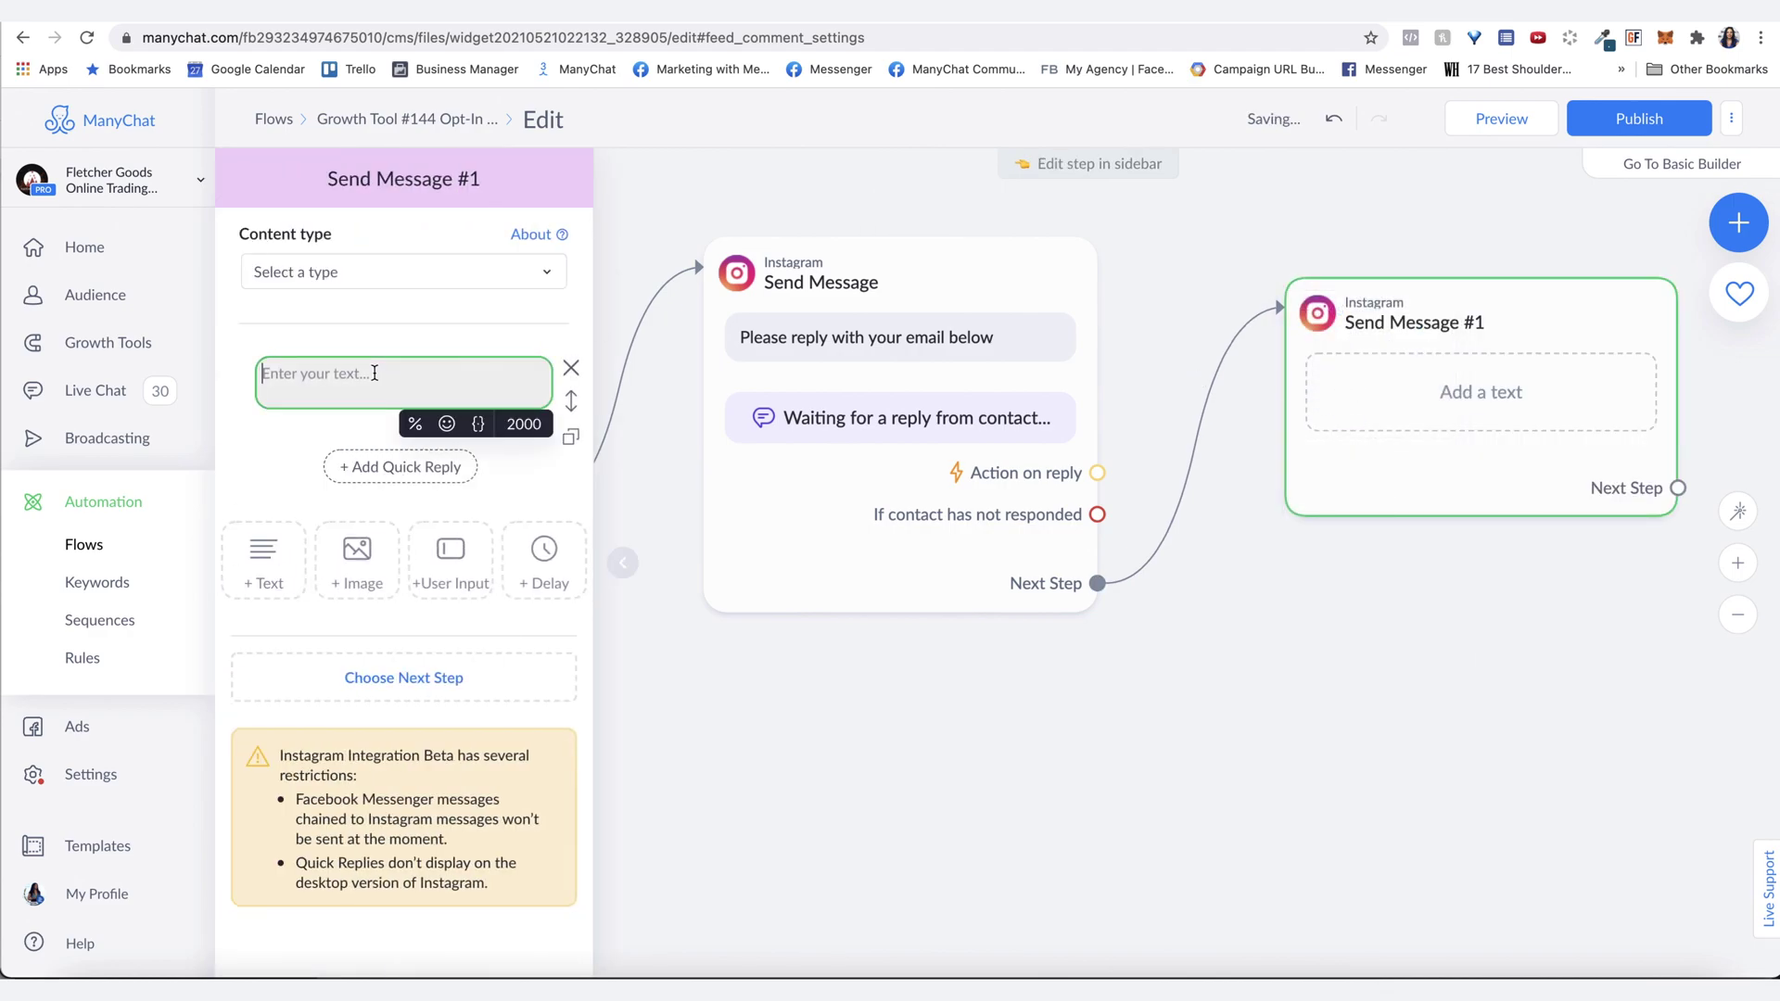
{"action": "type", "text": "Great! Thank you for entering, and good luck!"}
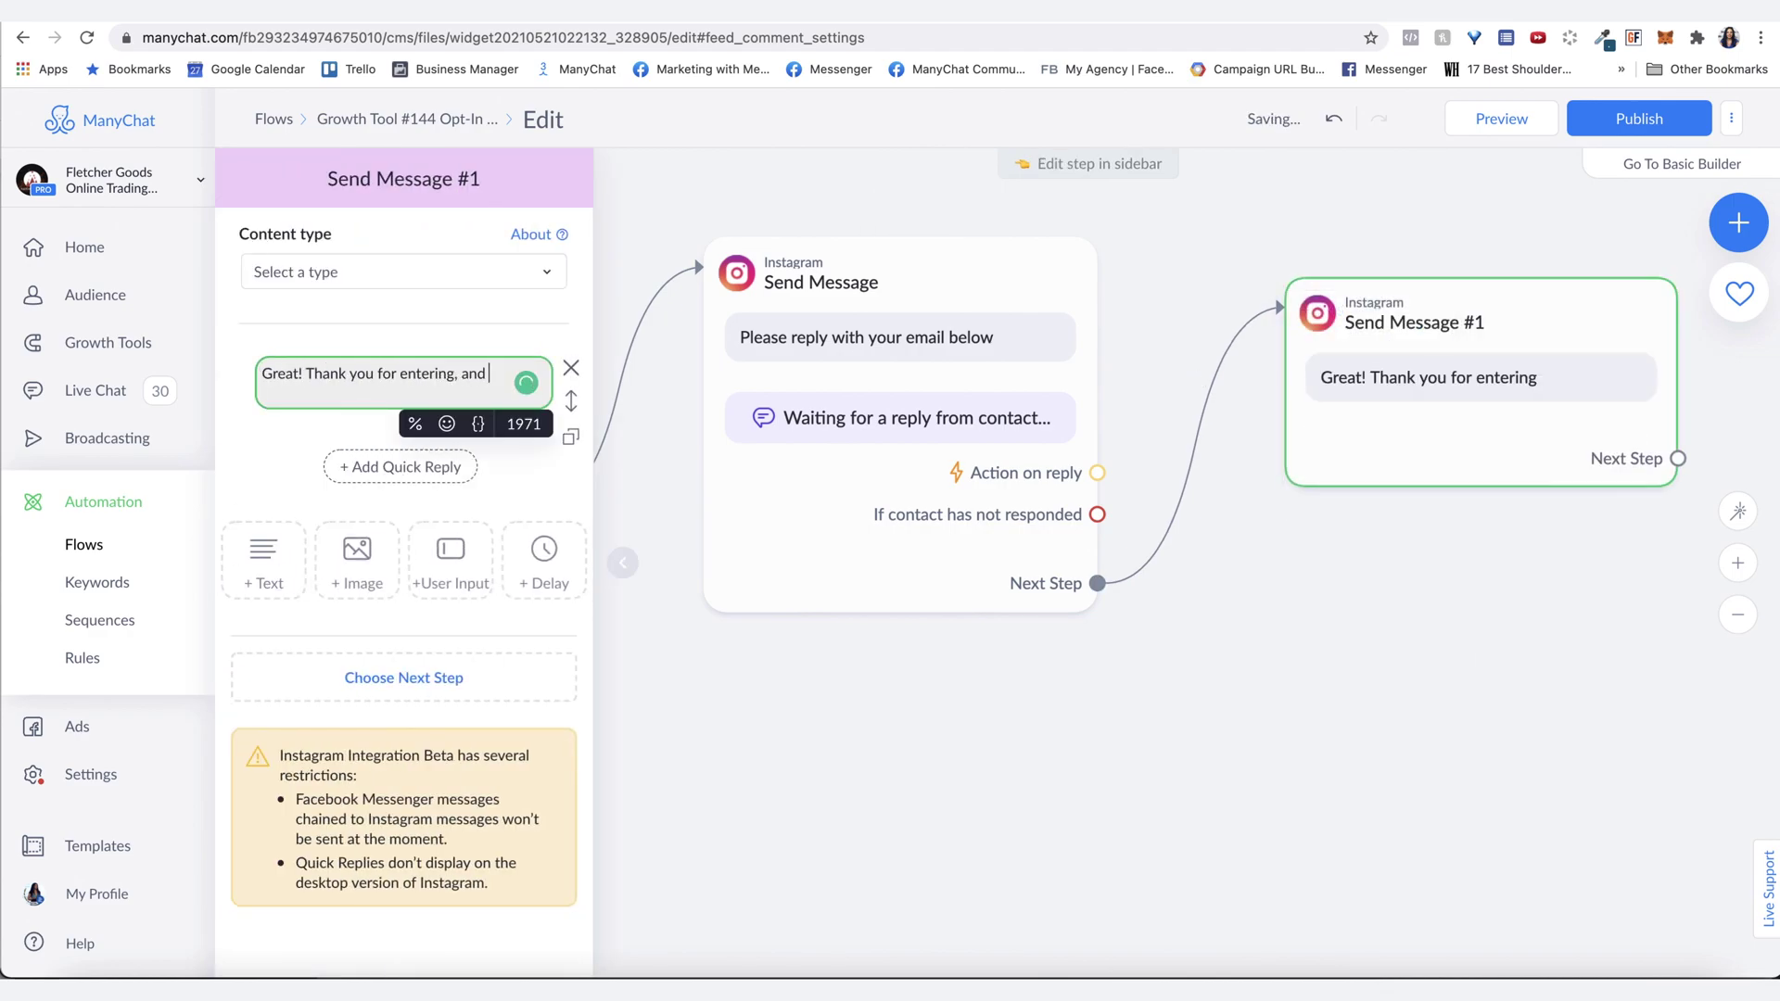
{"action": "left_click", "coordinate": [862, 727]}
{"action": "scroll", "coordinate": [890, 732], "scroll_direction": "left", "scroll_amount": 5}
{"action": "scroll", "coordinate": [930, 735], "scroll_direction": "down", "scroll_amount": 2}
{"action": "scroll", "coordinate": [930, 735], "scroll_direction": "left", "scroll_amount": 5}
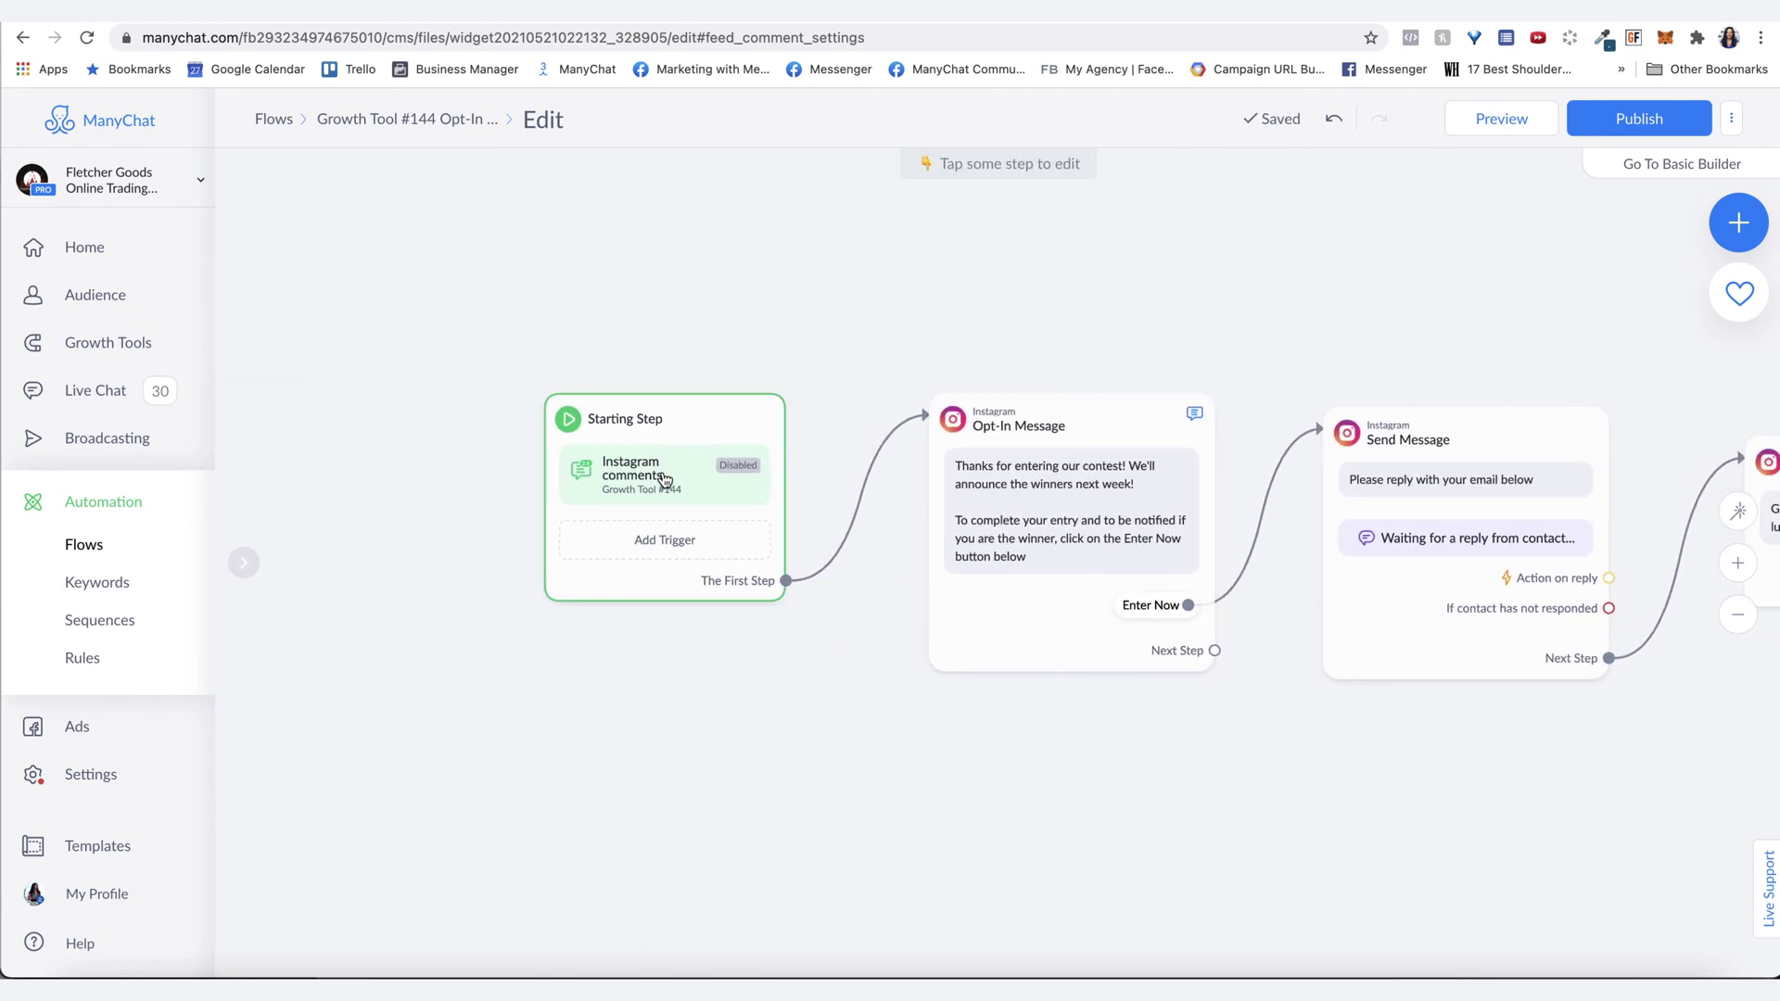
Step: Open the Growth Tool #144 comment-trigger settings, keeping it limited to a specific post
{"action": "left_click", "coordinate": [664, 476]}
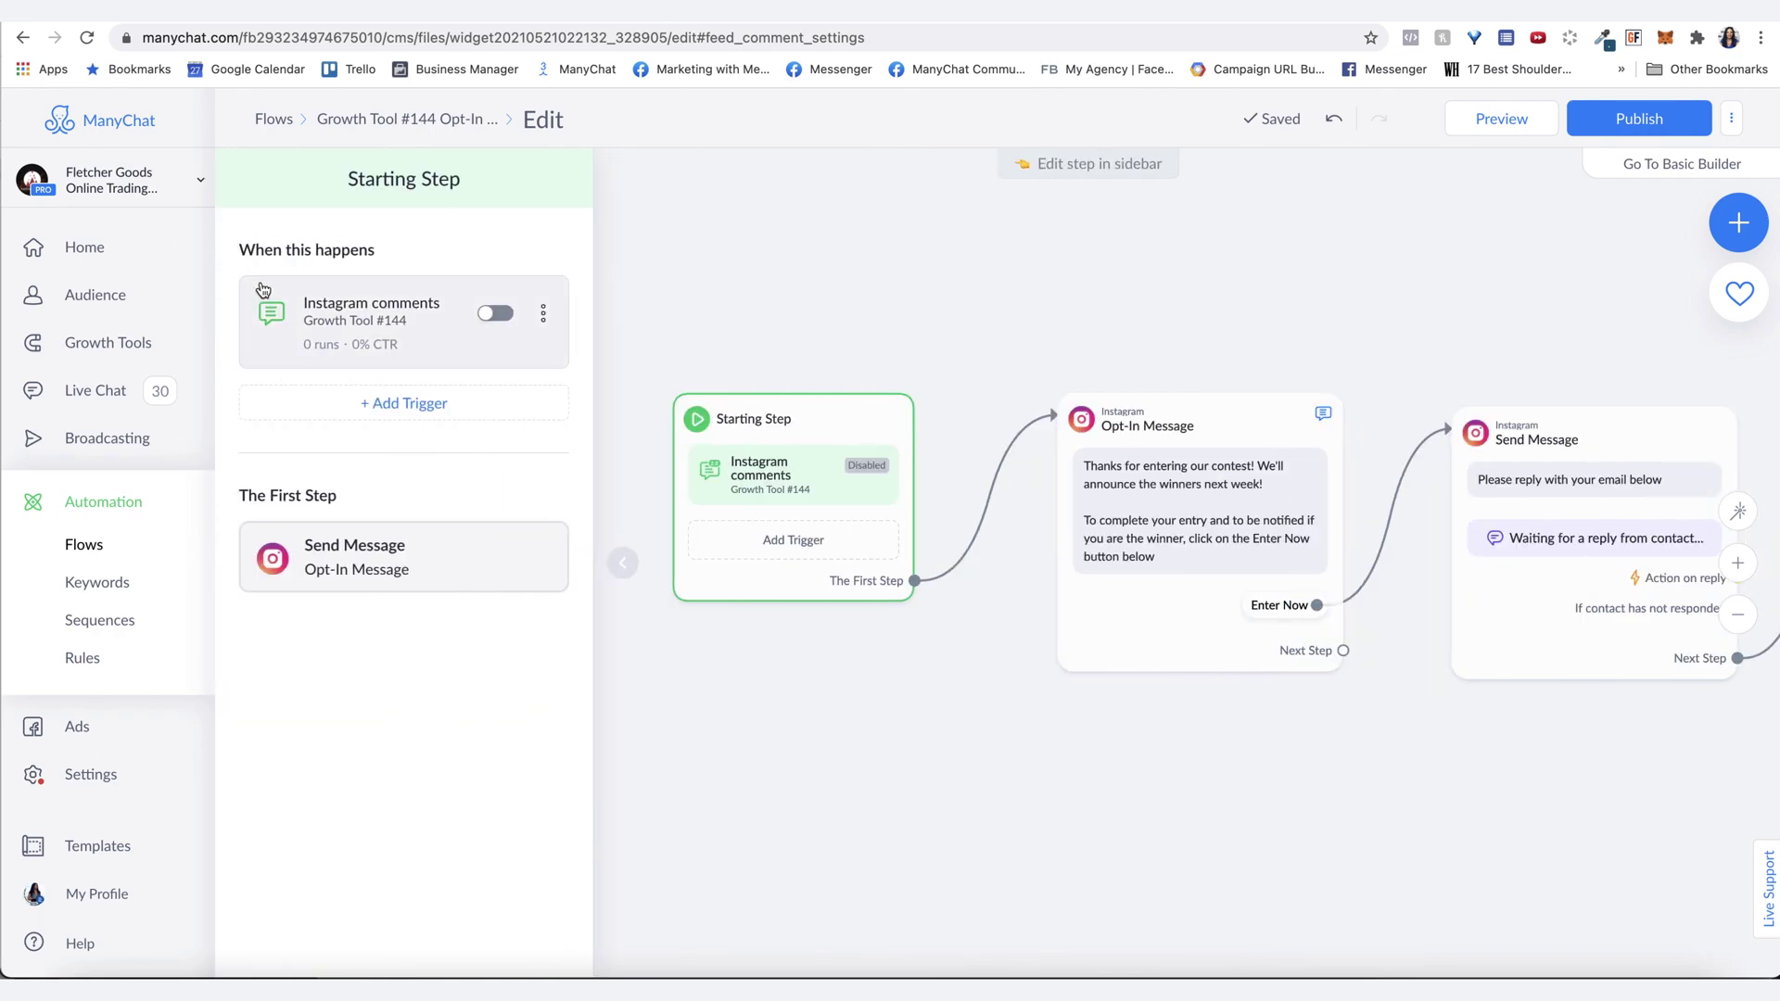
{"action": "left_click", "coordinate": [382, 313]}
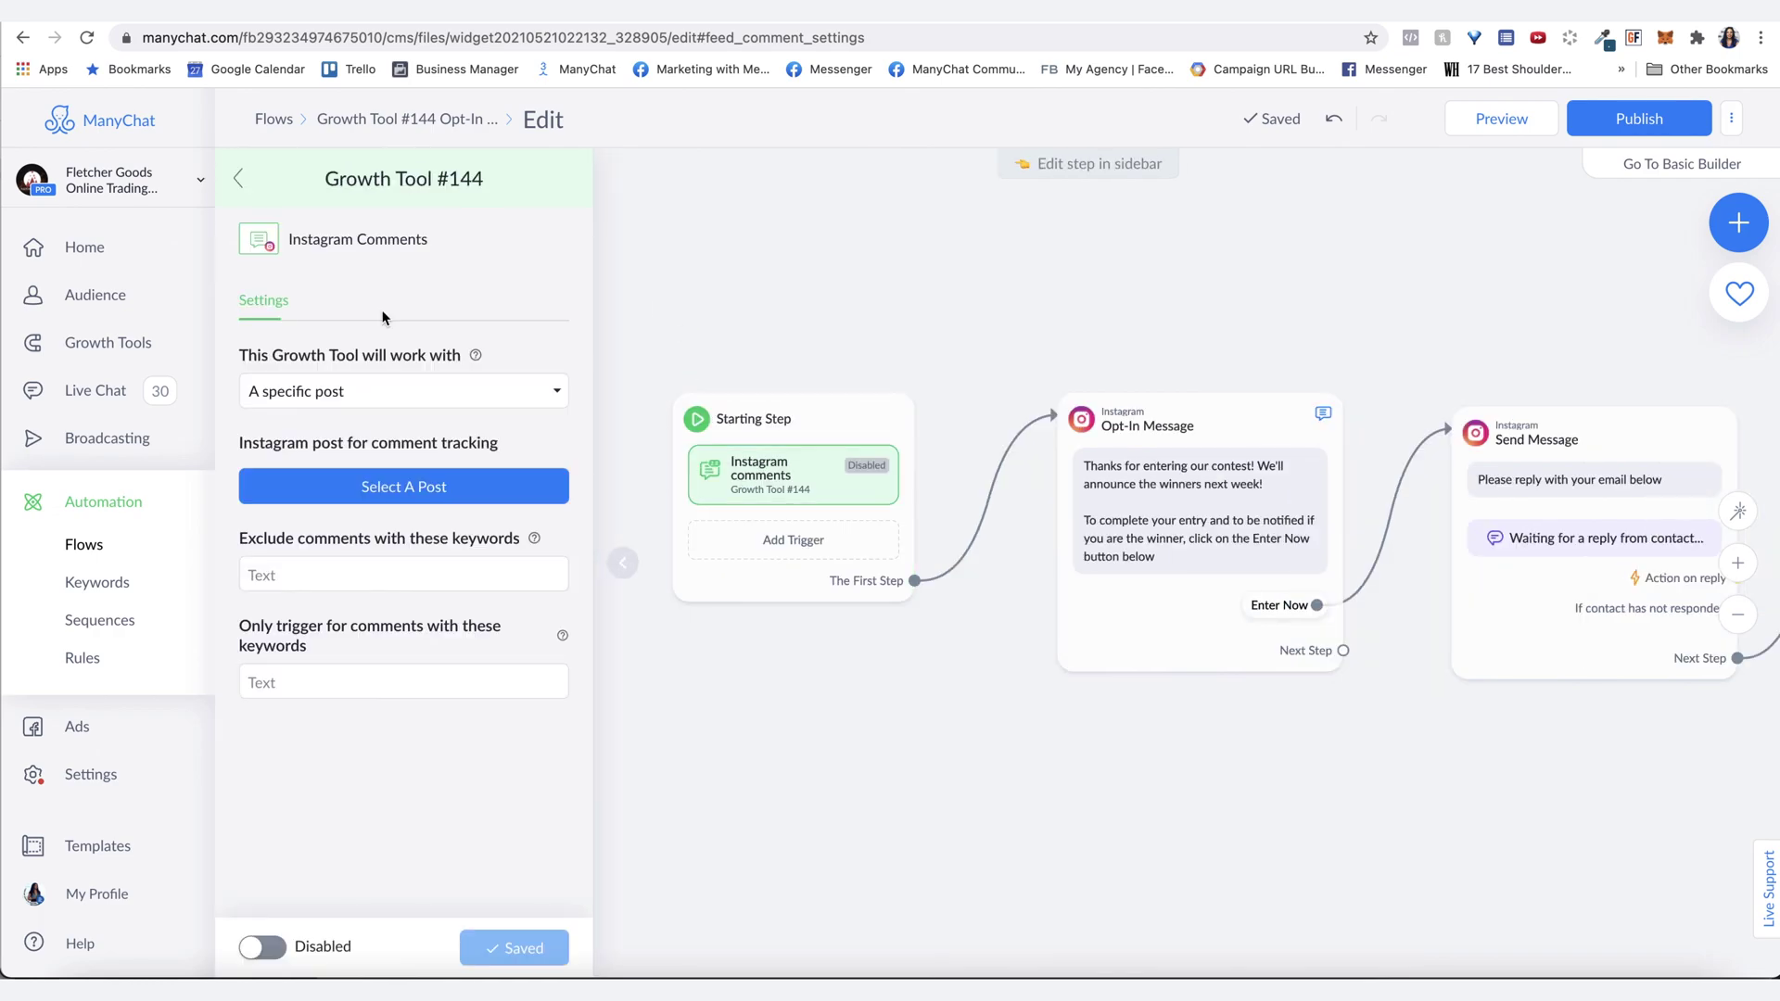
{"action": "left_click", "coordinate": [363, 393]}
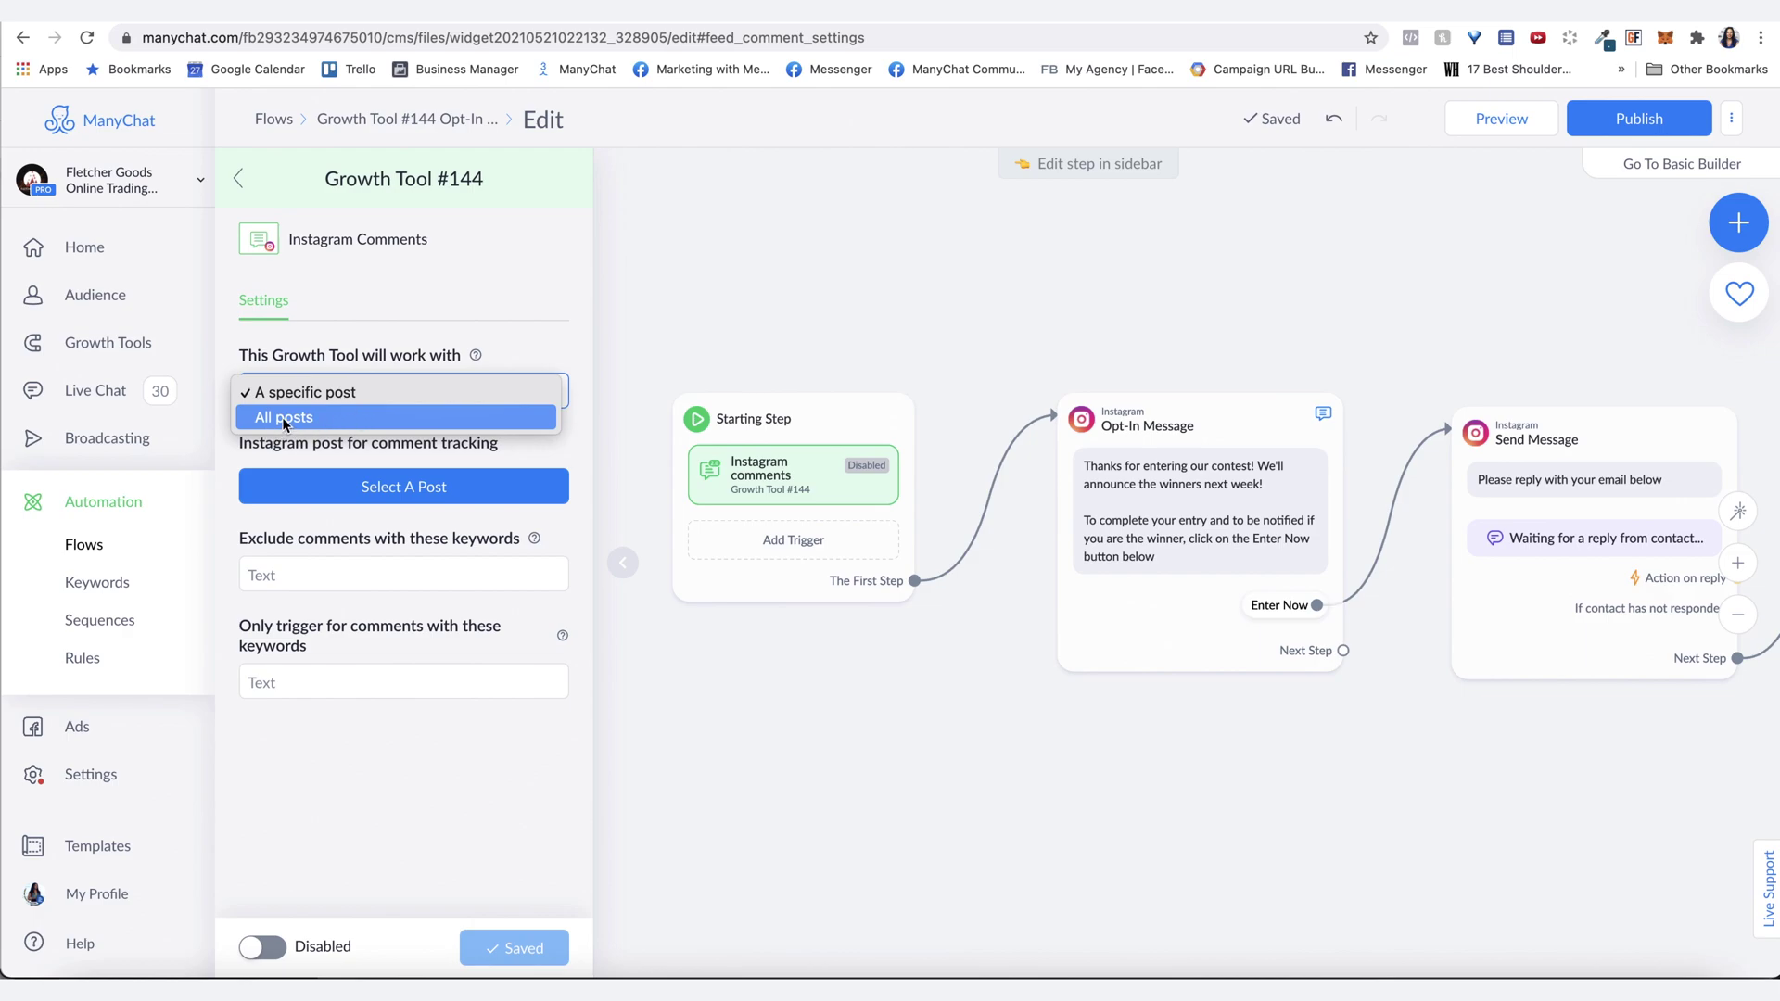
{"action": "left_click", "coordinate": [581, 478]}
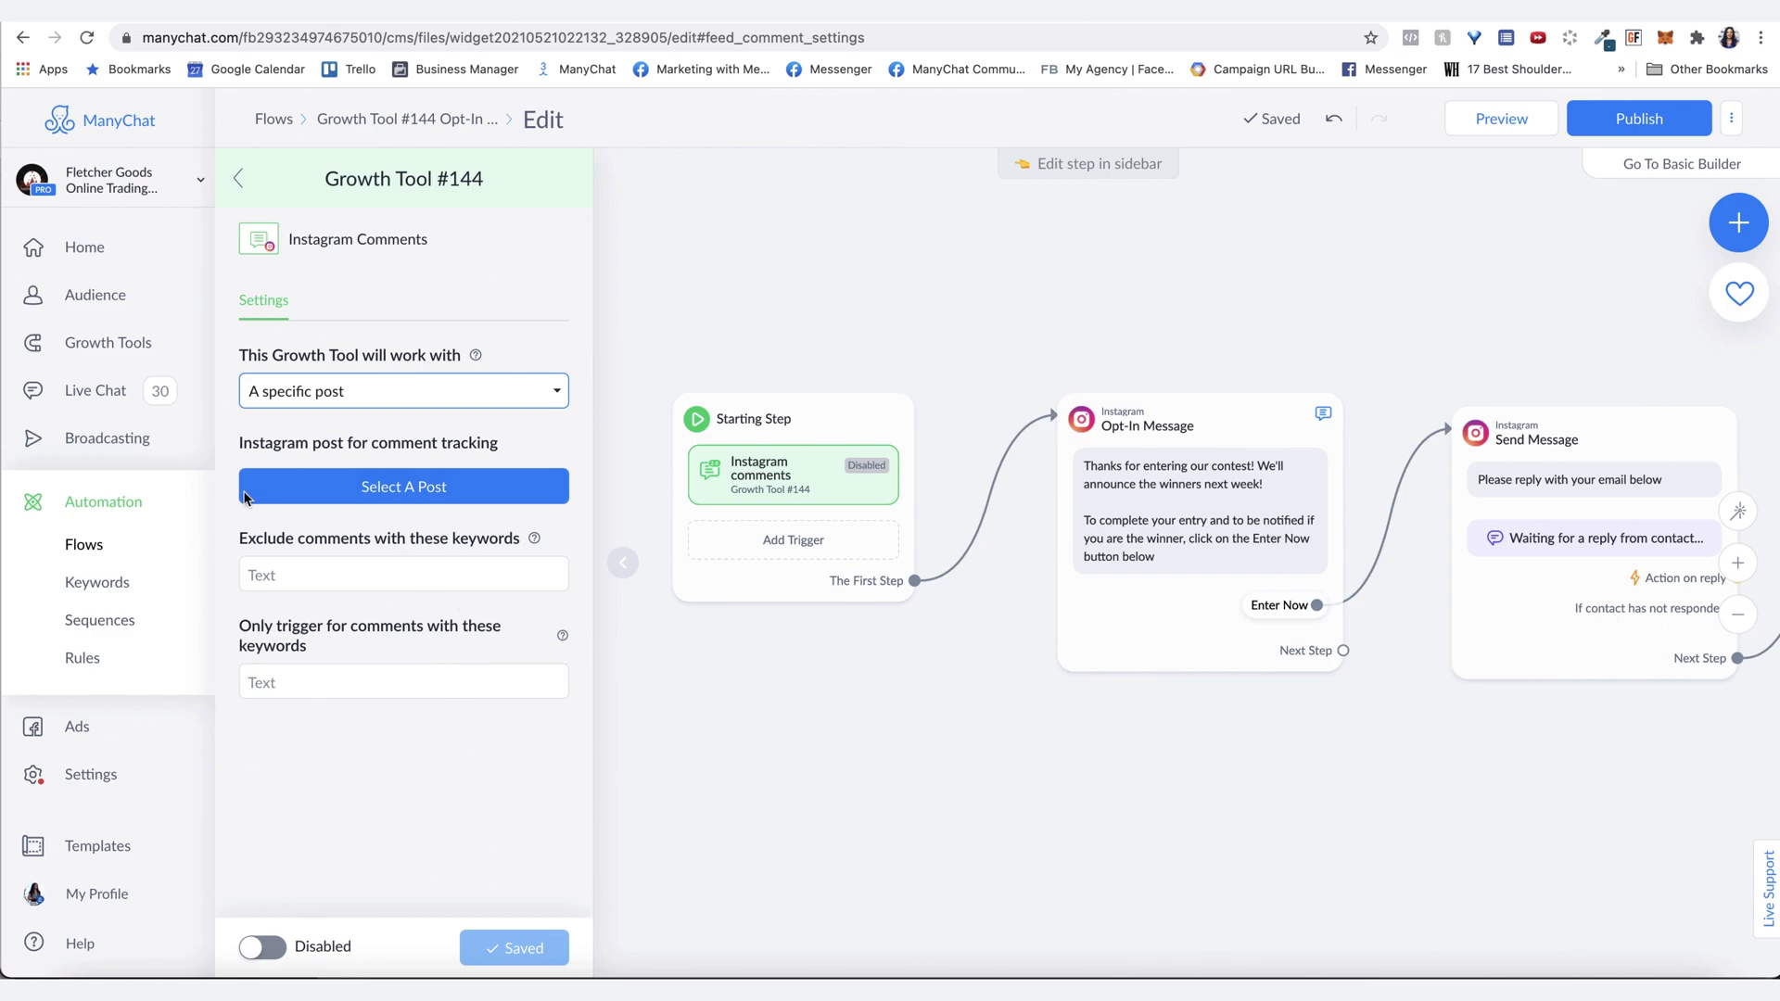
Step: Set the trigger keyword to 'Jacket', select the jacket giveaway post, and save the growth tool
{"action": "left_click", "coordinate": [299, 687]}
{"action": "type", "text": "J"}
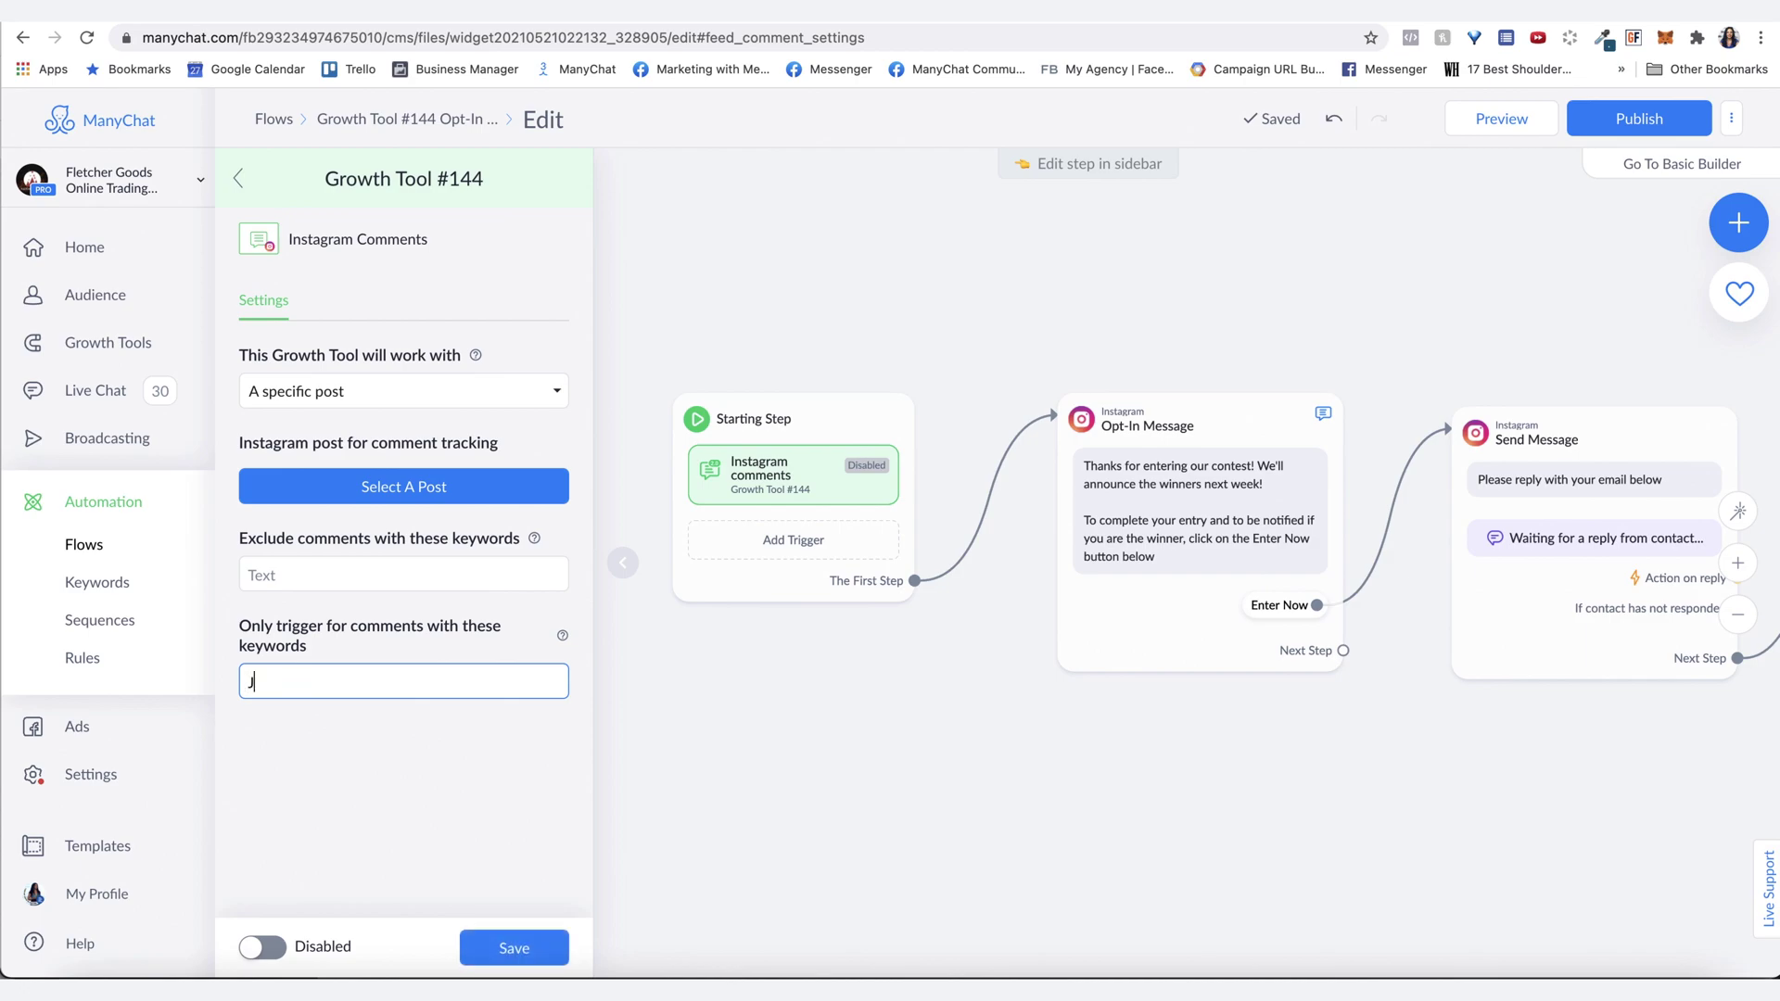
{"action": "type", "text": "acket"}
{"action": "left_click", "coordinate": [393, 488]}
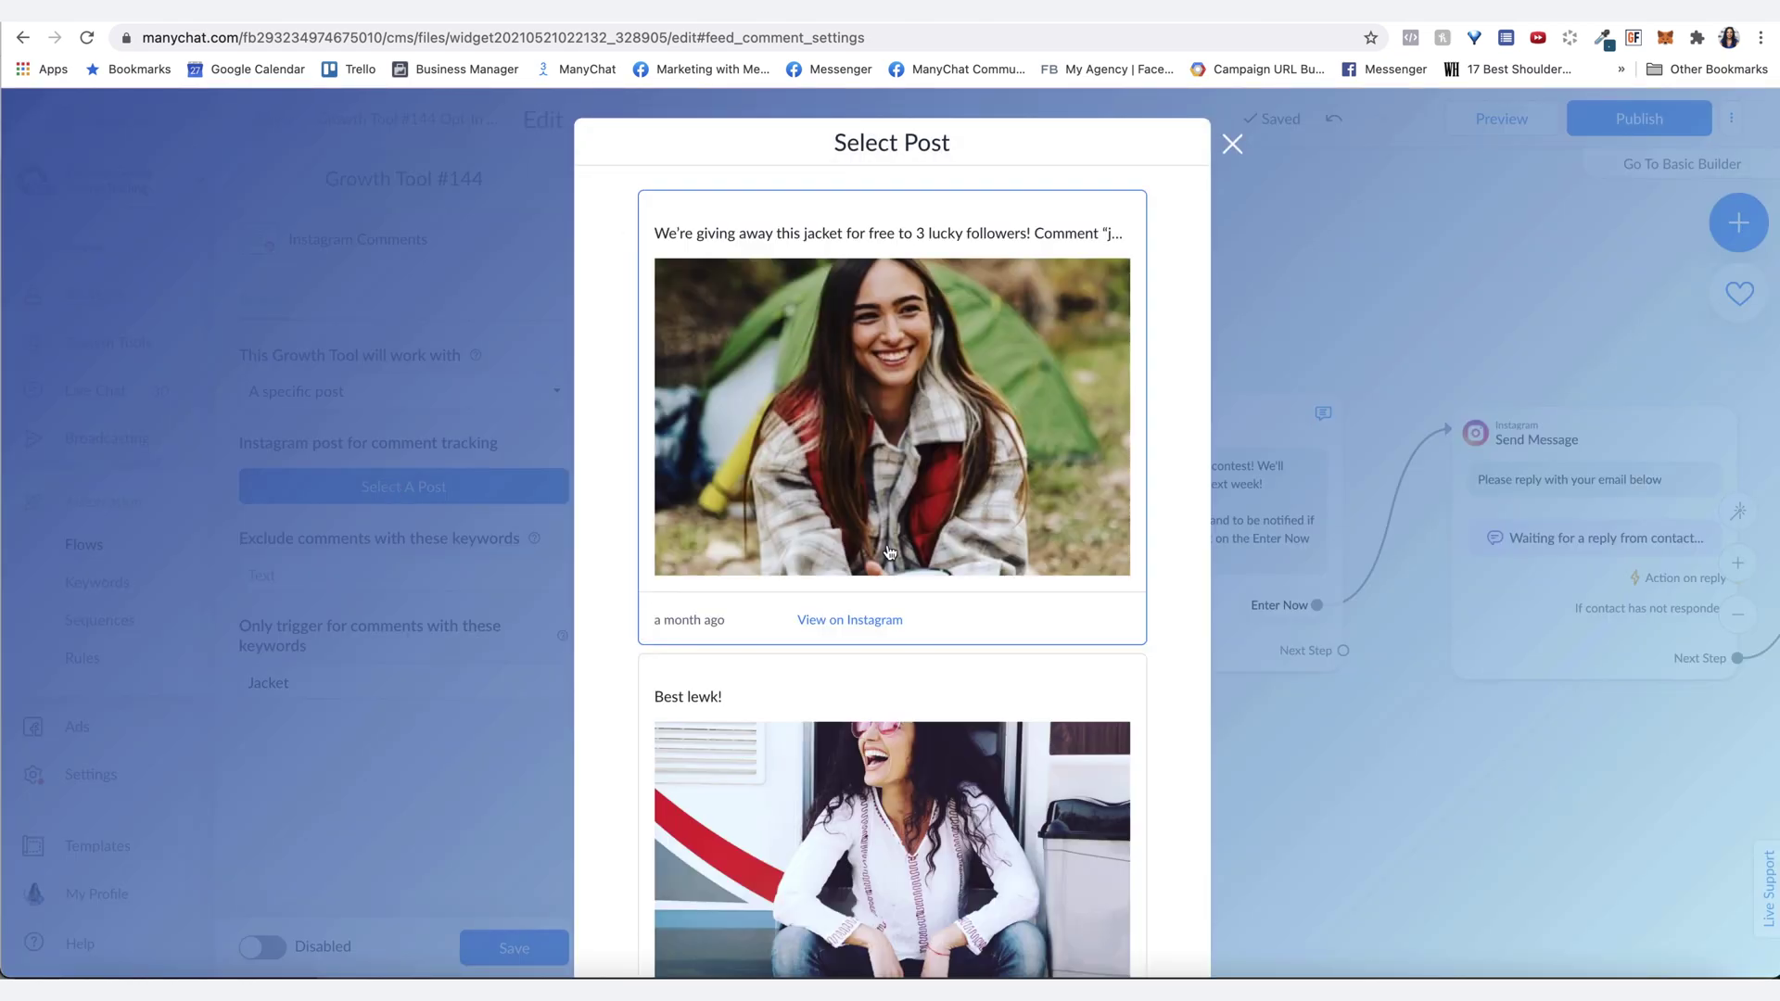
{"action": "left_click", "coordinate": [955, 291]}
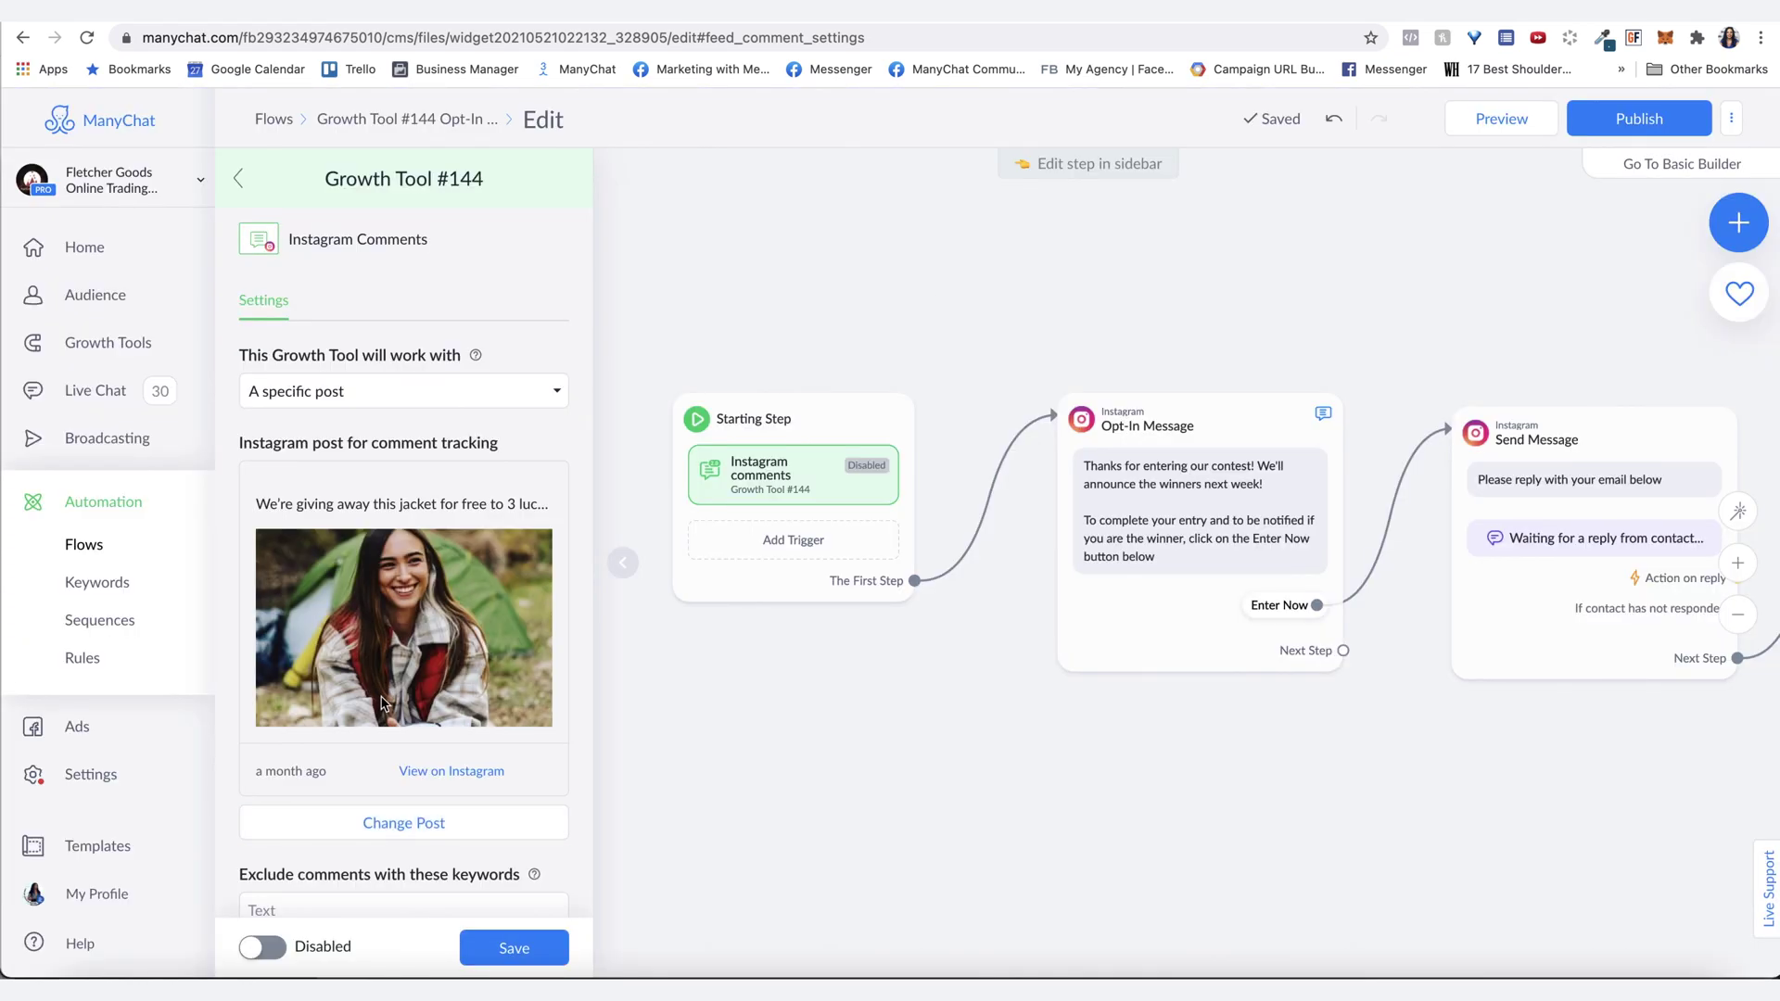
{"action": "scroll", "coordinate": [393, 697], "scroll_direction": "down", "scroll_amount": 3}
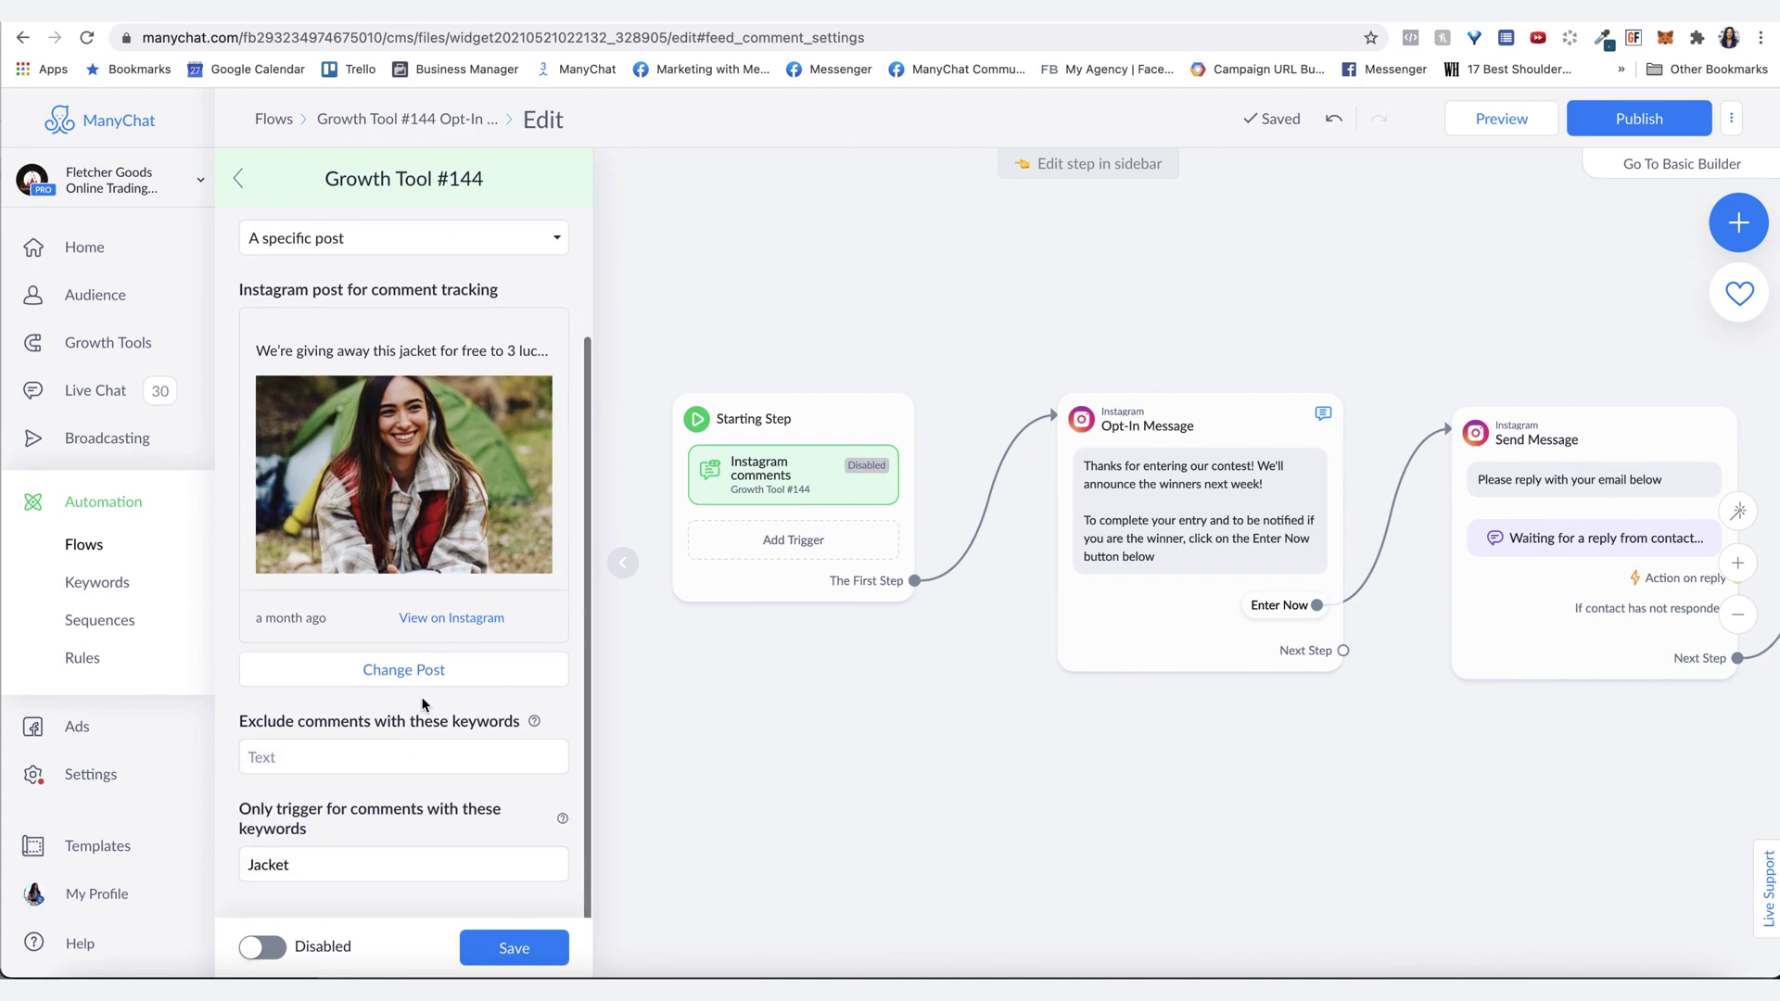
{"action": "left_click", "coordinate": [494, 950]}
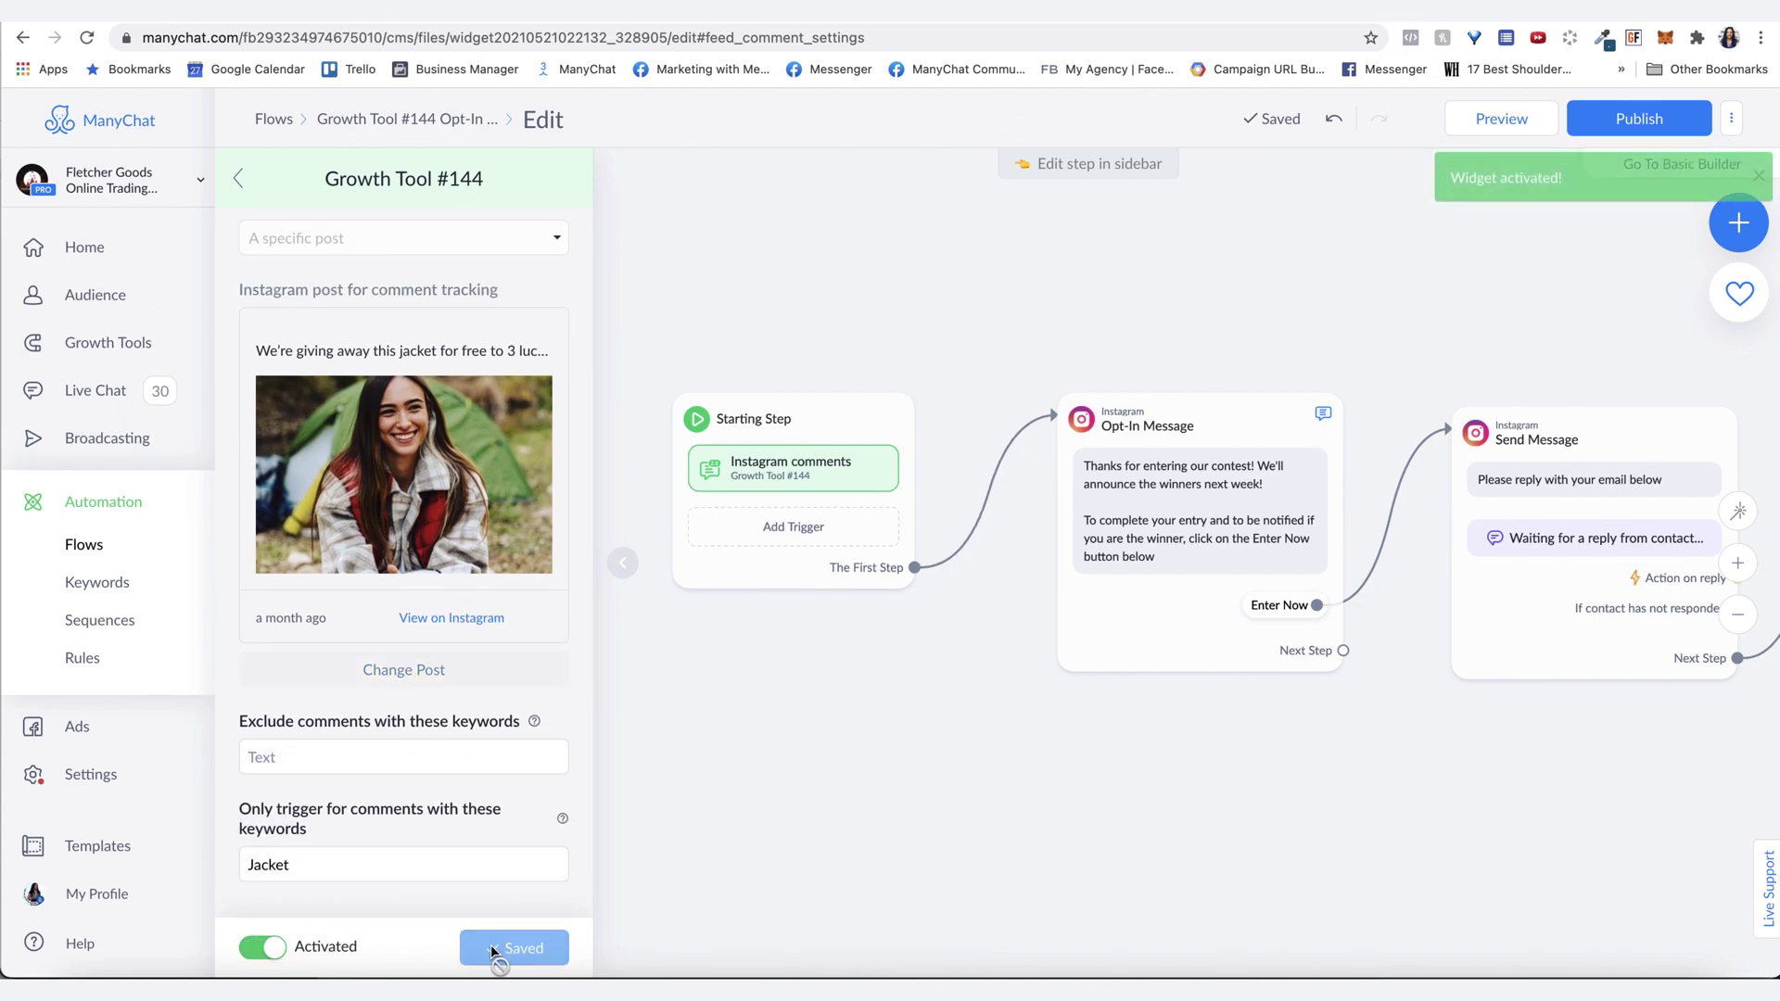
{"action": "left_click", "coordinate": [1628, 120]}
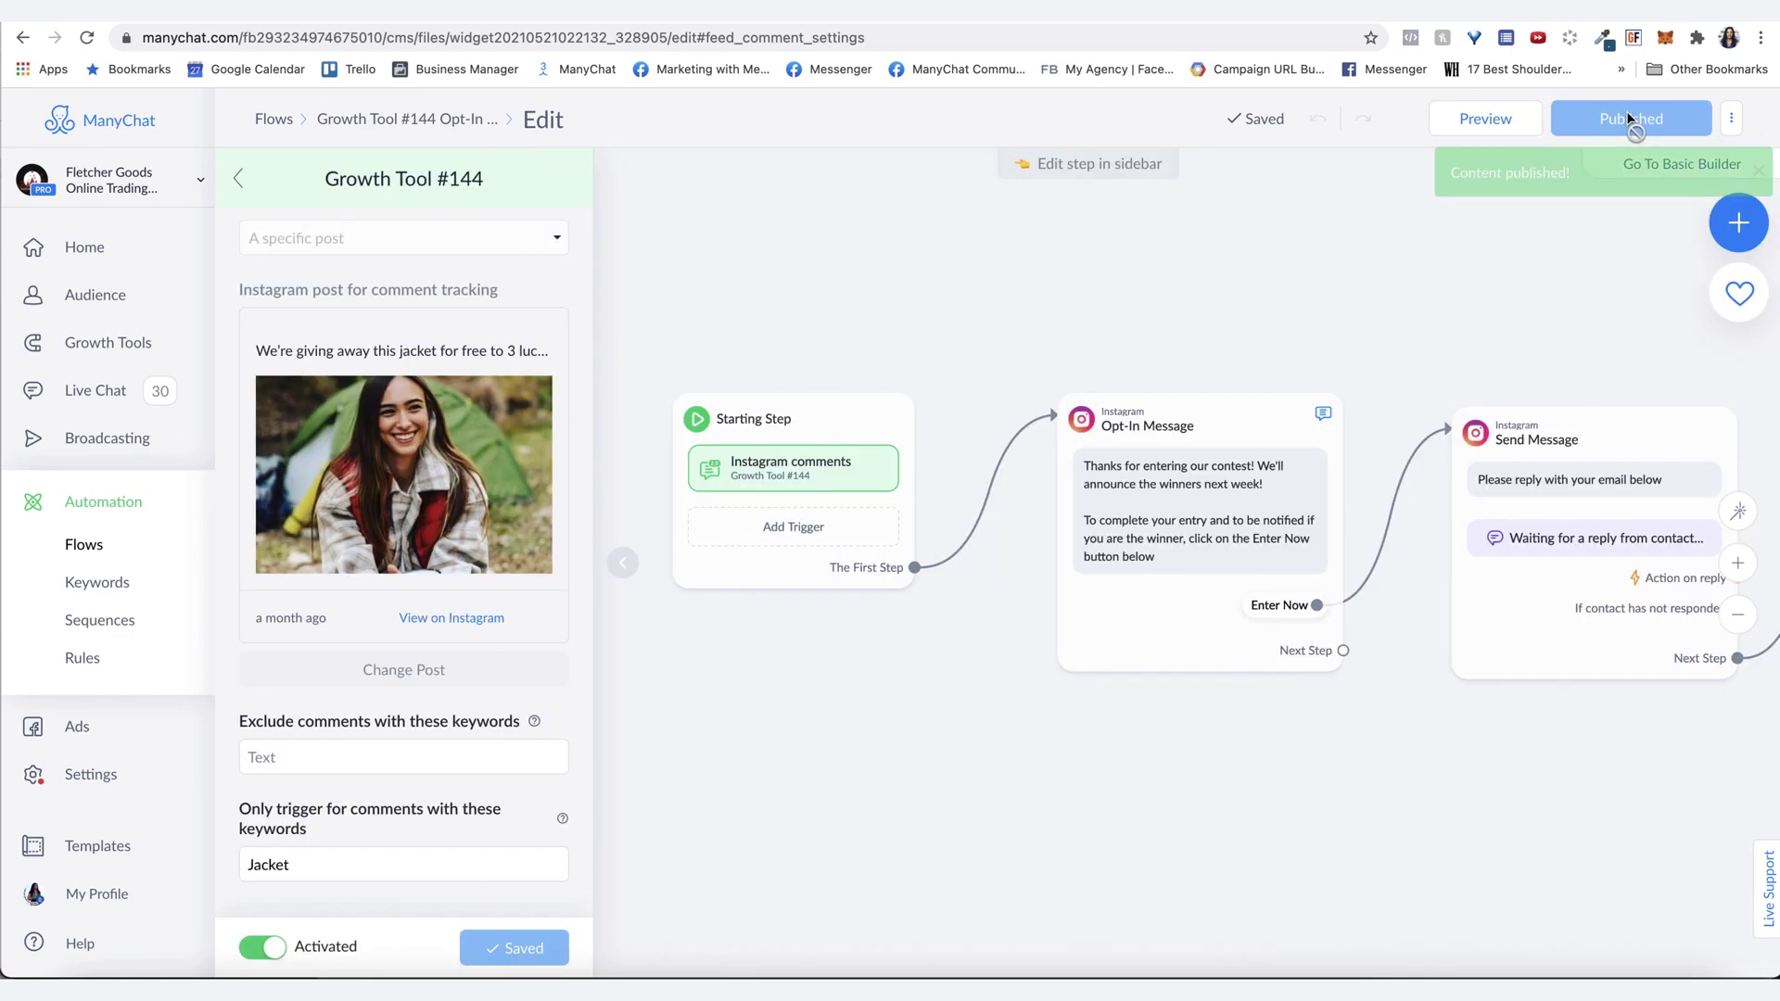